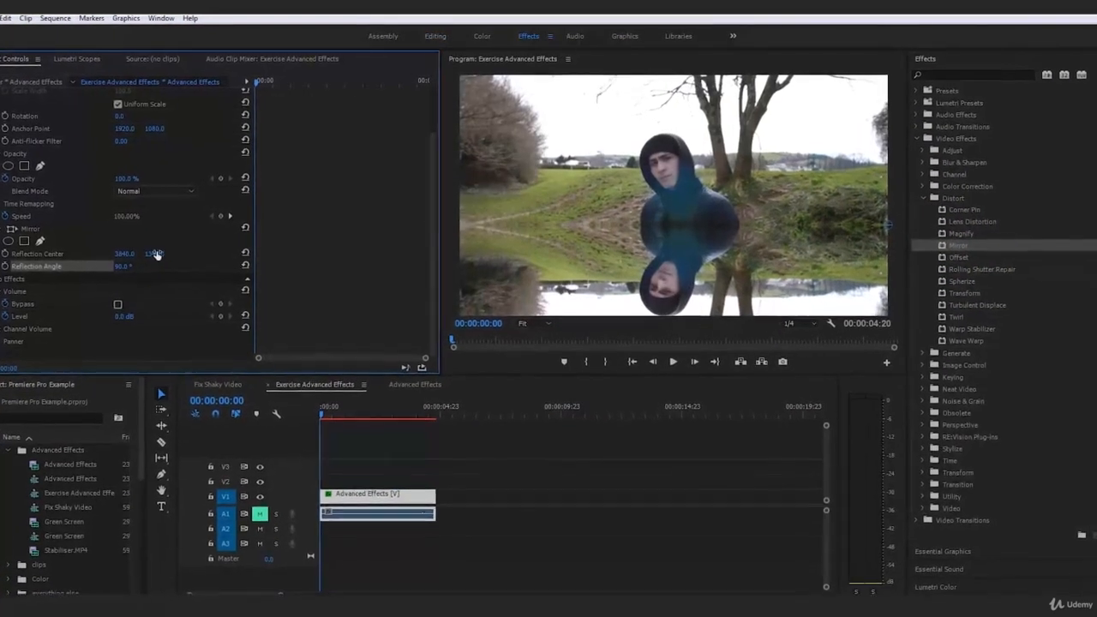
Adjust the Mirror effect's vertical Reflection Center on the clip in the Exercise Advanced Effects sequence.
mouse_move(154, 255)
left_mouse_down()
mouse_move(171, 267)
mouse_move(142, 267)
left_mouse_up()
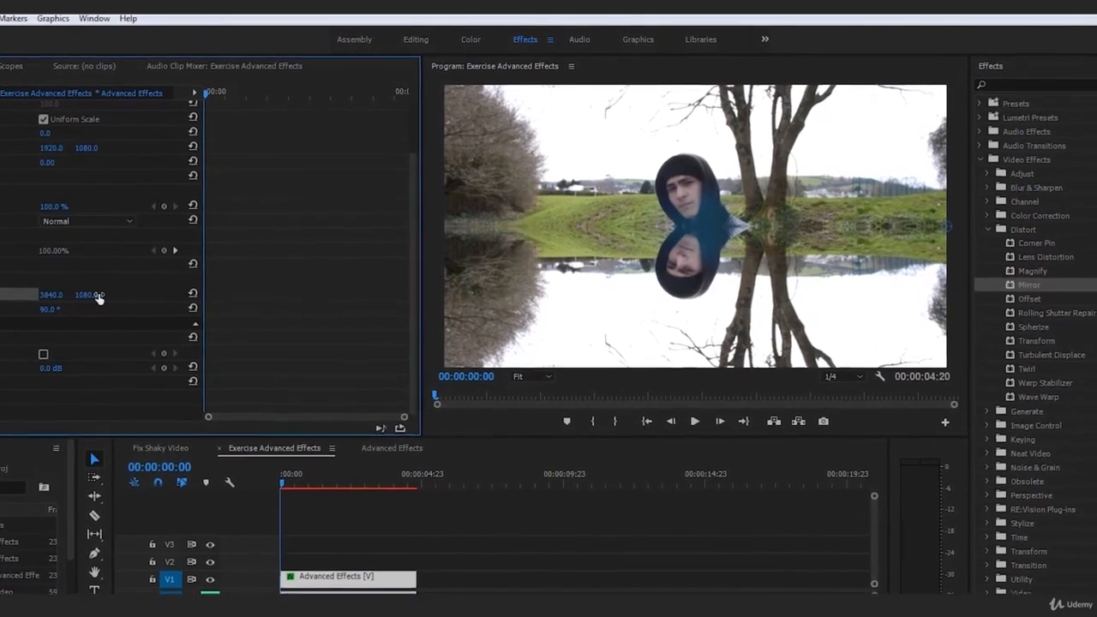
left_click_drag(69, 305, 173, 325)
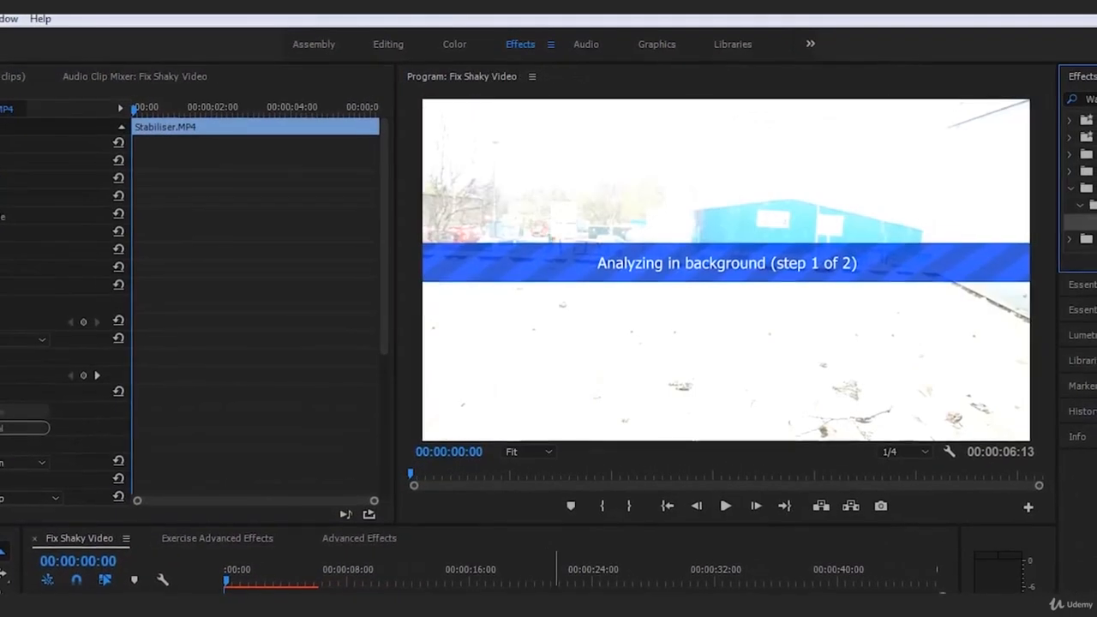
left_click(297, 592)
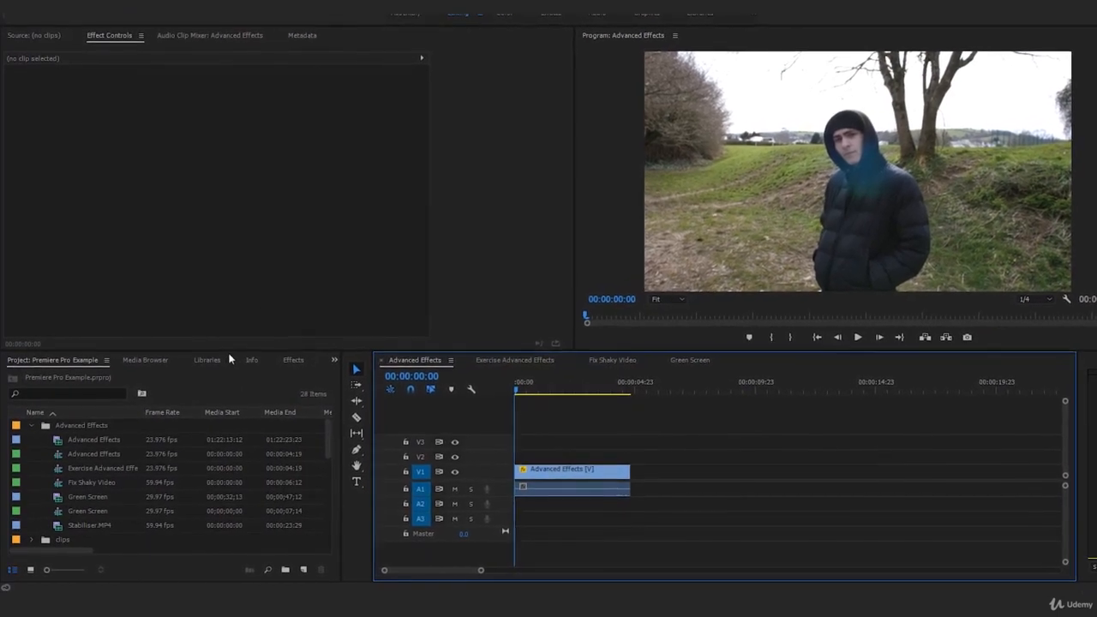
Look through the Project, Media Browser, Libraries, Info and Effects views, finishing on the effects list.
left_click(41, 361)
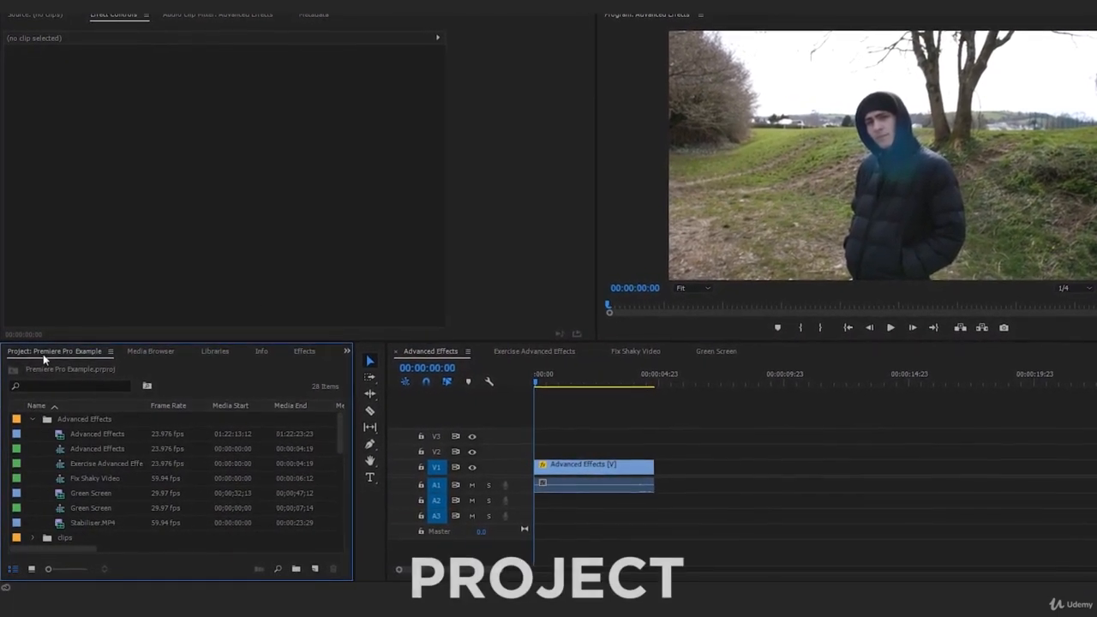
left_click(159, 351)
left_click(218, 350)
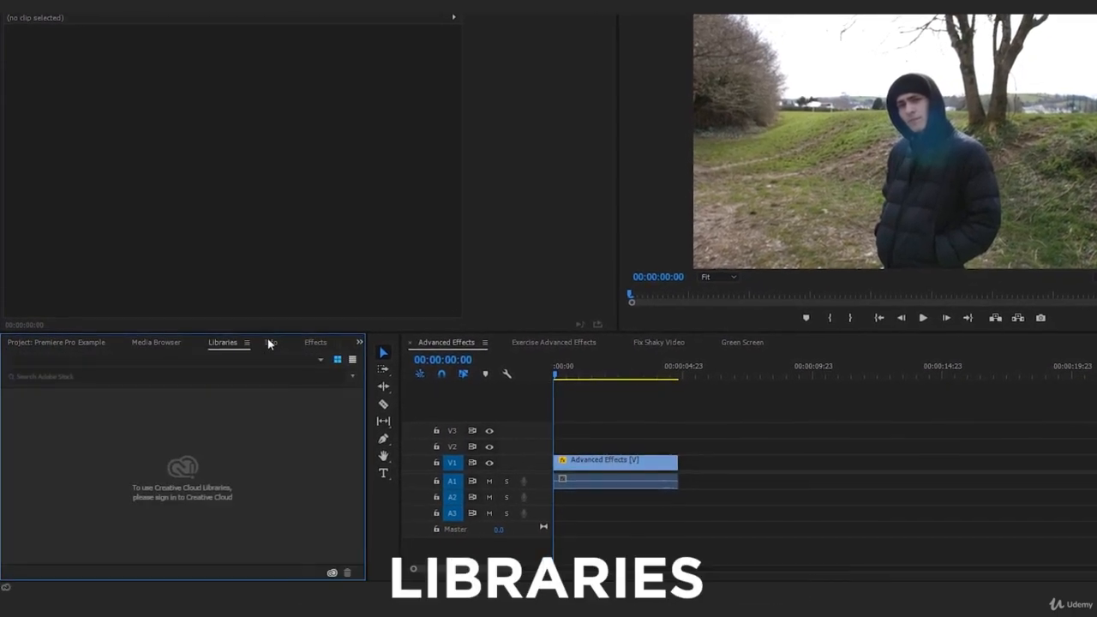
left_click(268, 343)
left_click(315, 342)
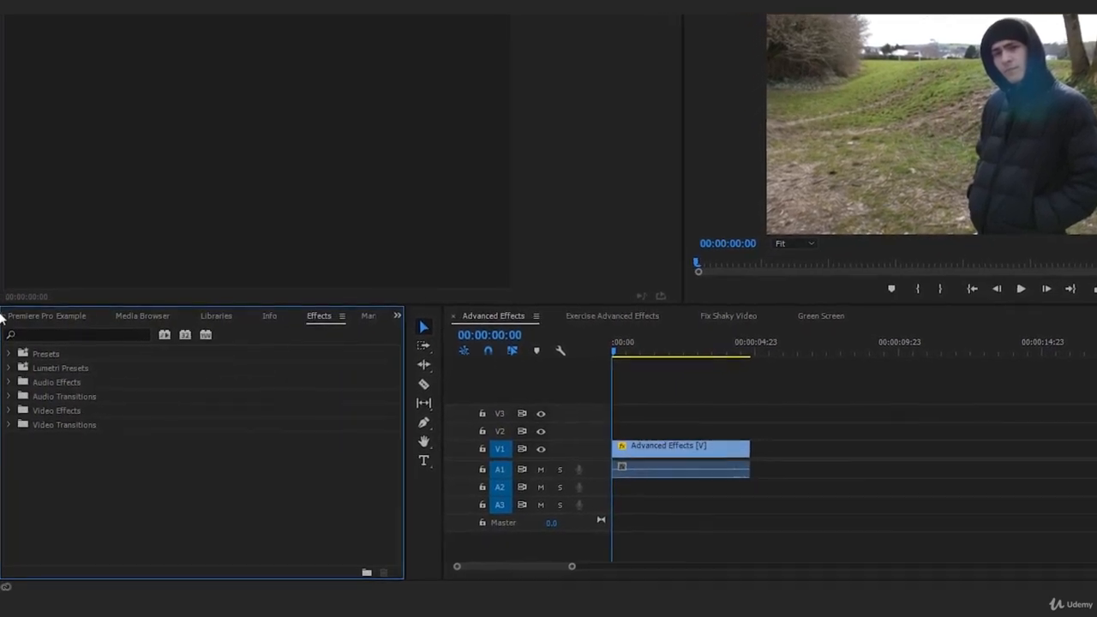
left_click(60, 315)
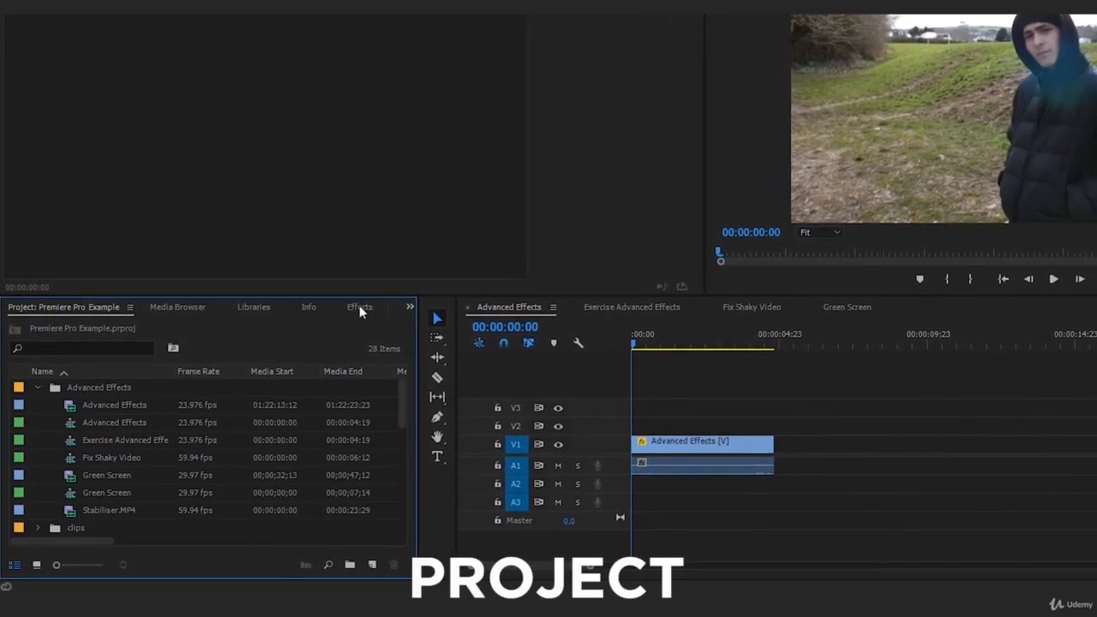
left_click(360, 308)
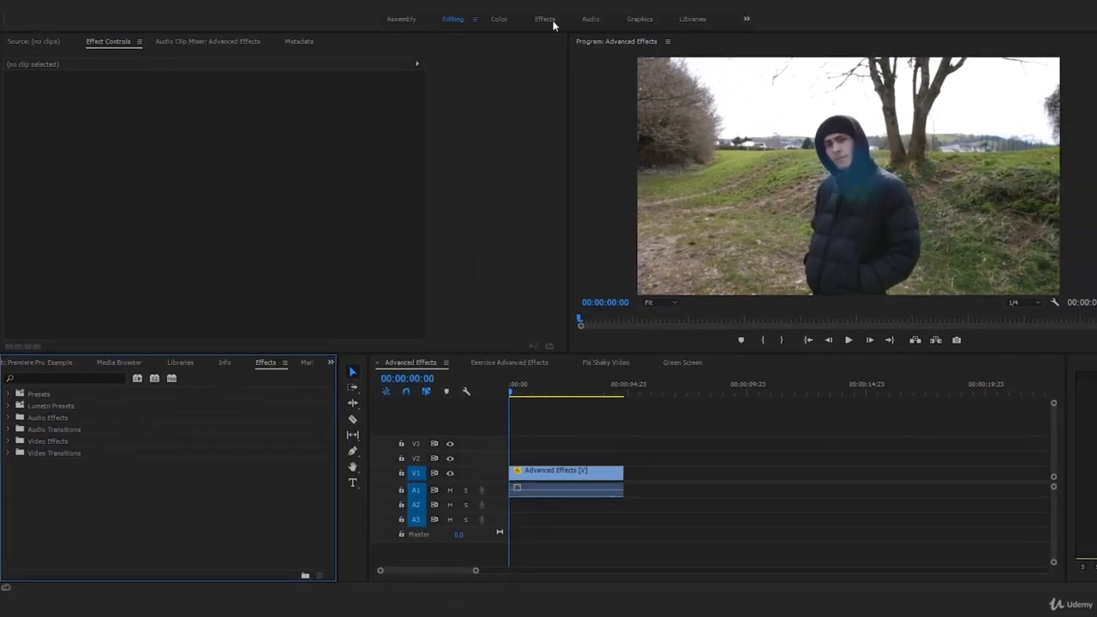
Switch to the Effects workspace and expand the Video Effects folder.
left_click(551, 20)
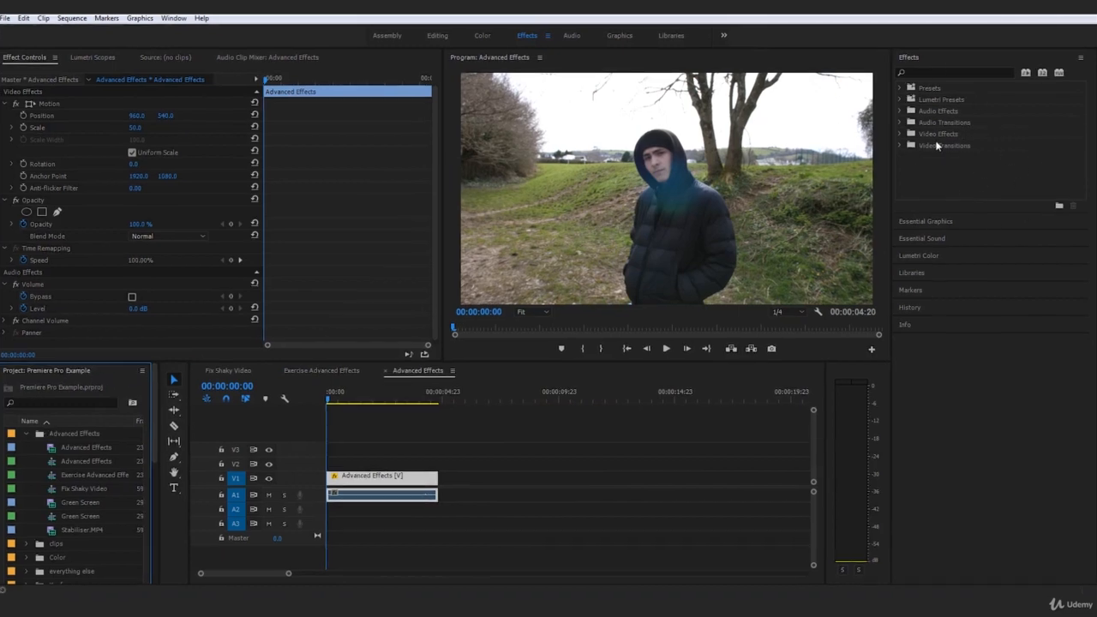
left_click(933, 133)
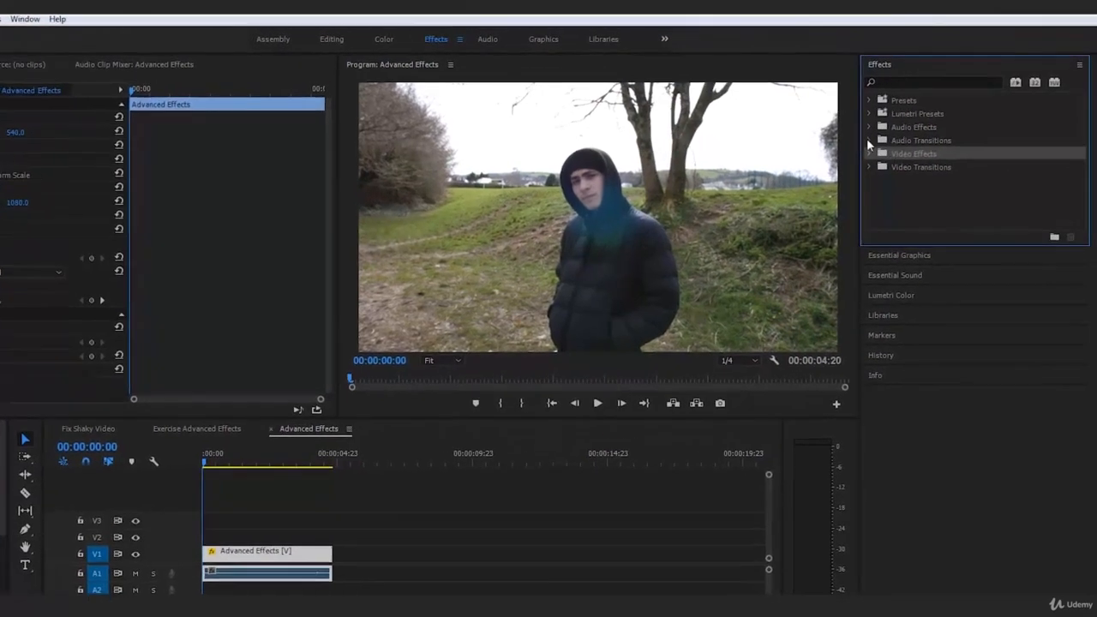
left_click(876, 149)
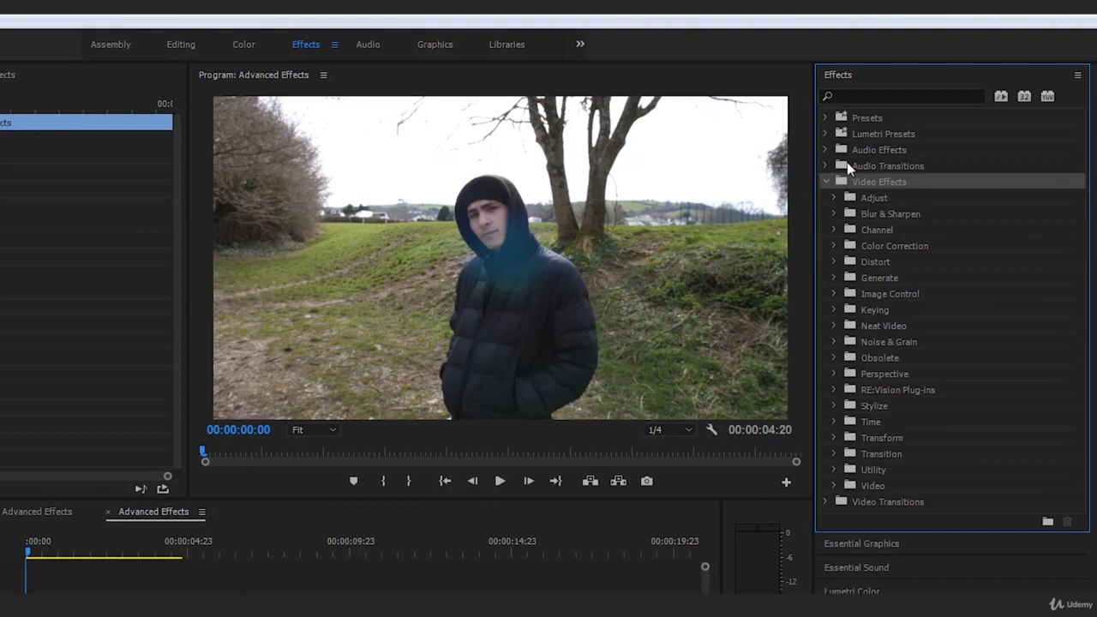
Look over the video effect categories from Adjust to Generate.
left_click(882, 198)
left_click(904, 212)
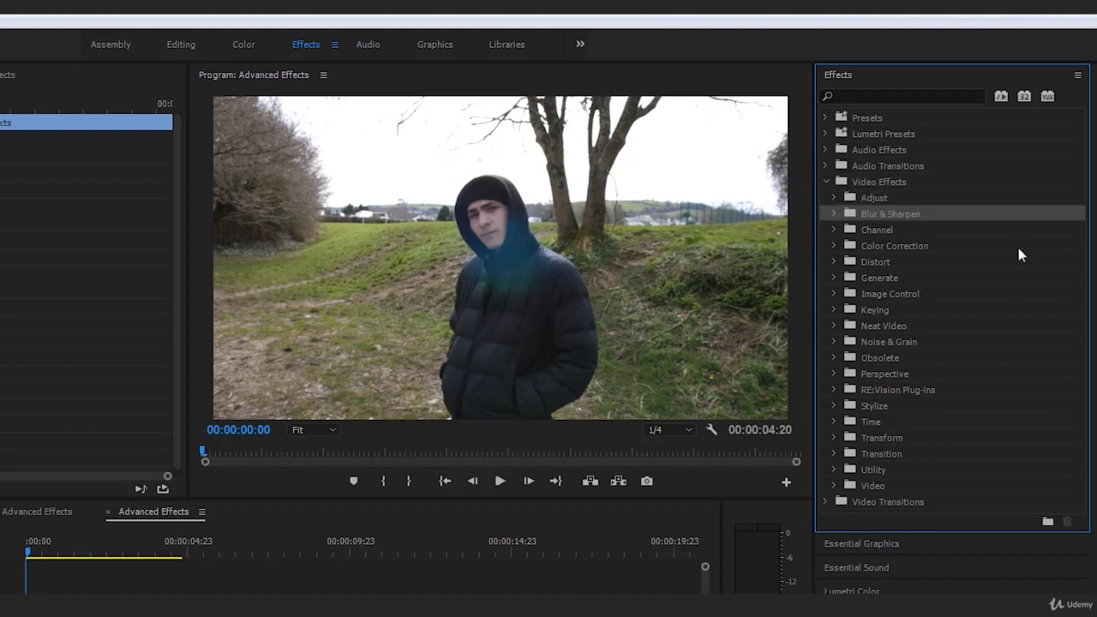
left_click(915, 248)
left_click(887, 233)
left_click(869, 261)
left_click(878, 279)
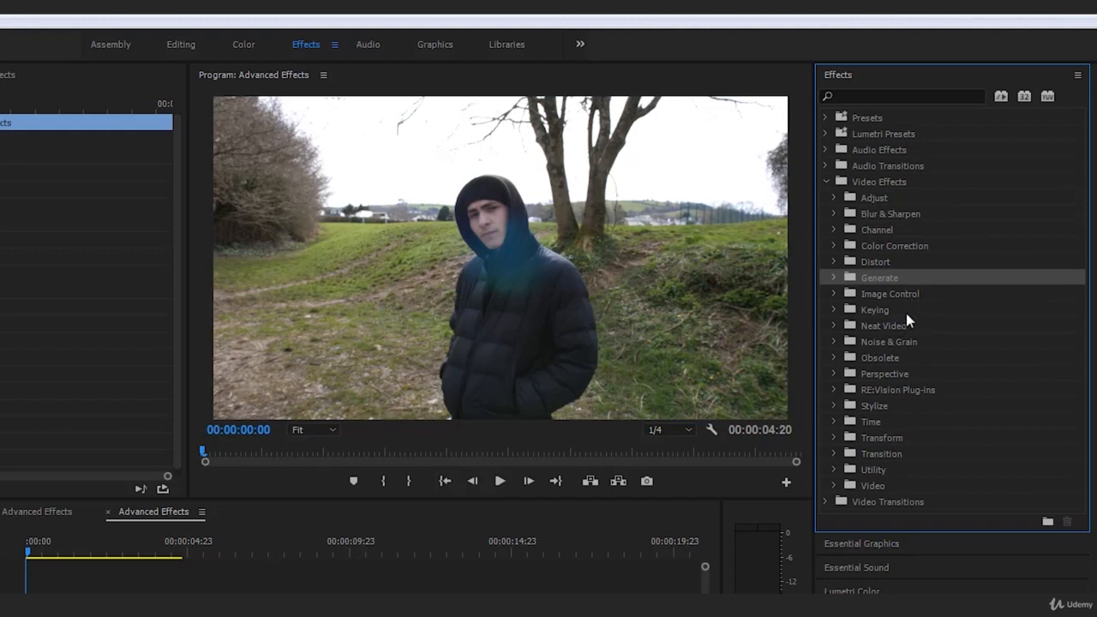
Apply the Wave Warp effect from the Distort category to the Advanced Effects clip on track V1.
left_click(883, 262)
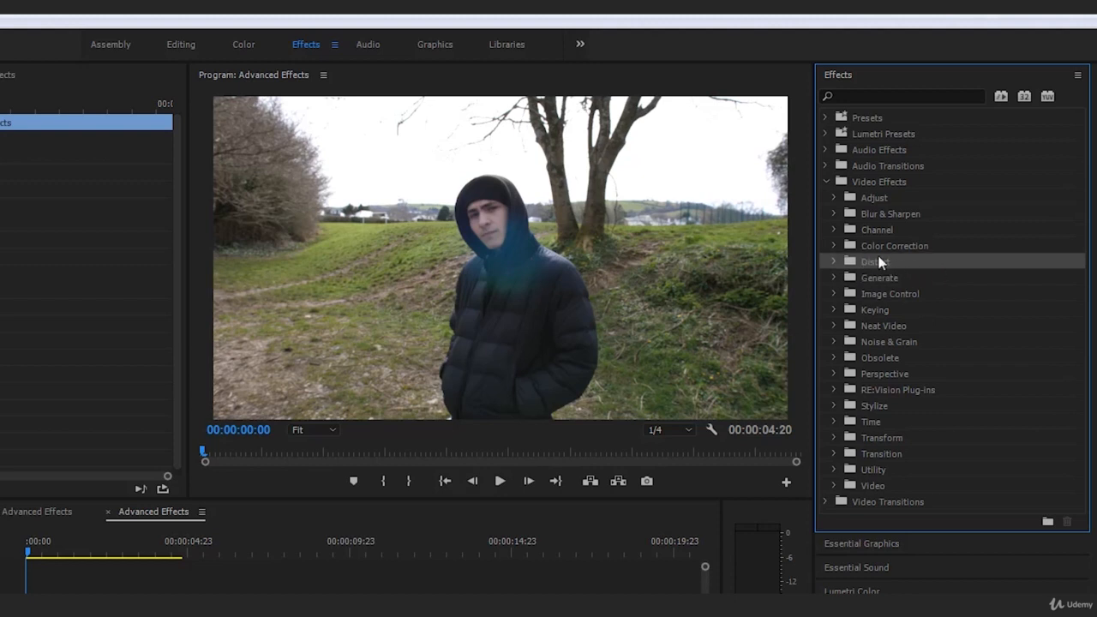
left_click(835, 262)
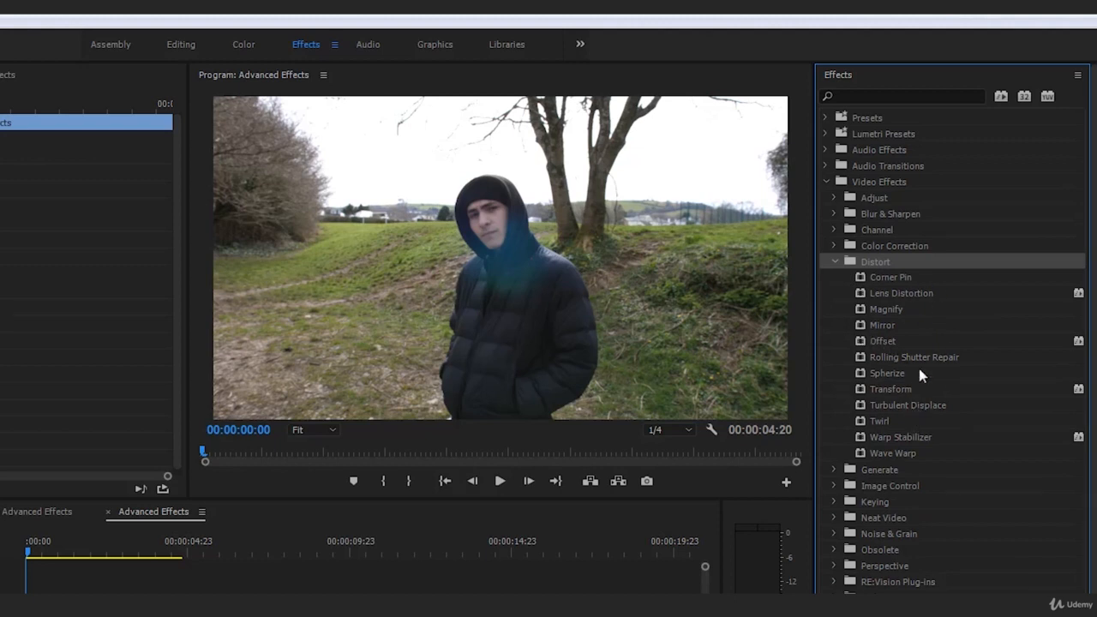
left_click(893, 453)
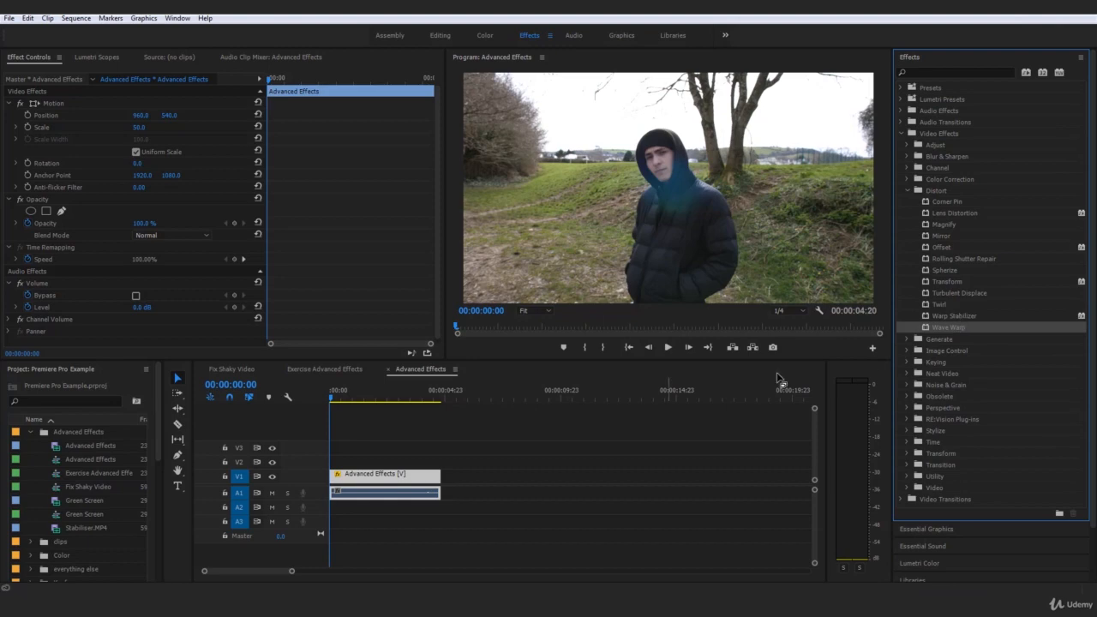
left_click_drag(961, 328, 391, 478)
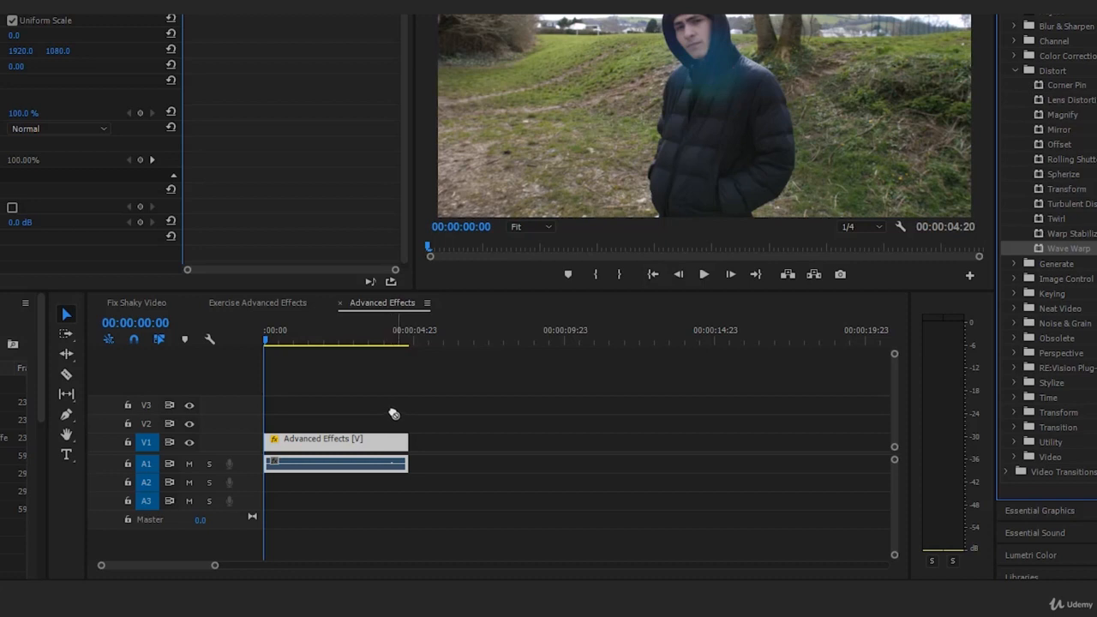
left_click(378, 439)
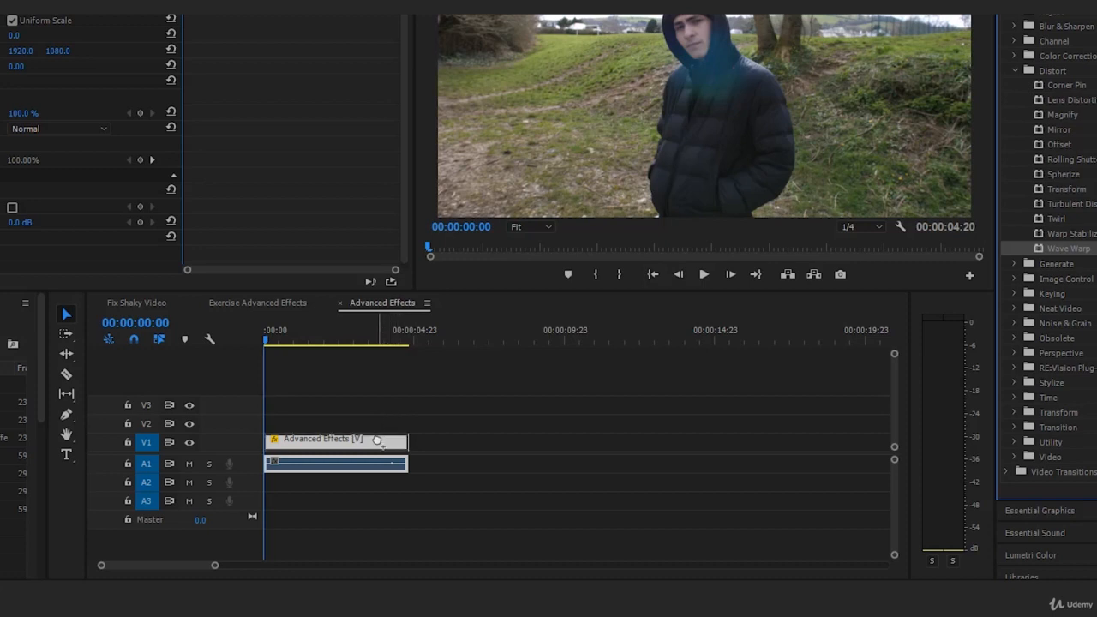
mouse_move(377, 440)
left_mouse_down()
mouse_move(385, 413)
mouse_move(384, 442)
left_mouse_up()
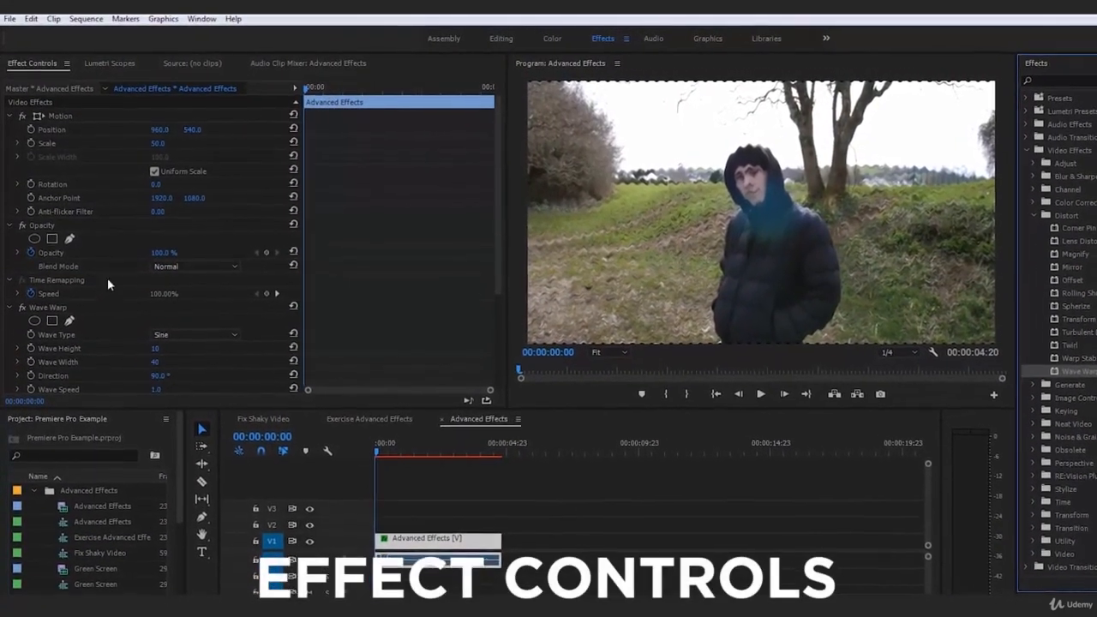
Enable keyframing for Wave Warp's Wave Height at the start of the clip.
left_click(52, 307)
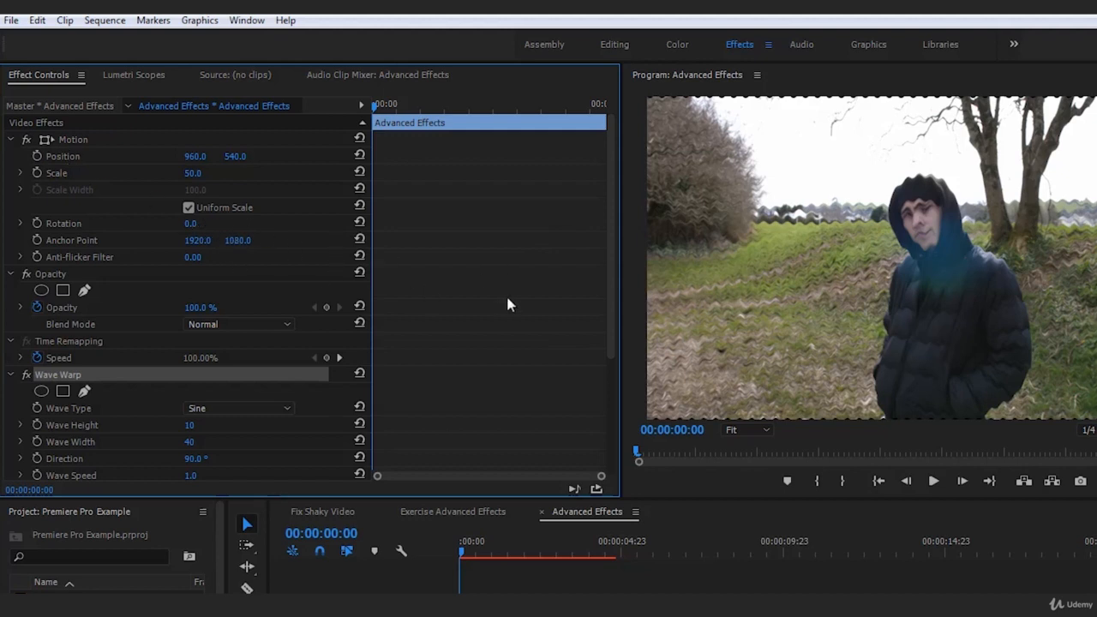
scroll(507, 304, "down", 3)
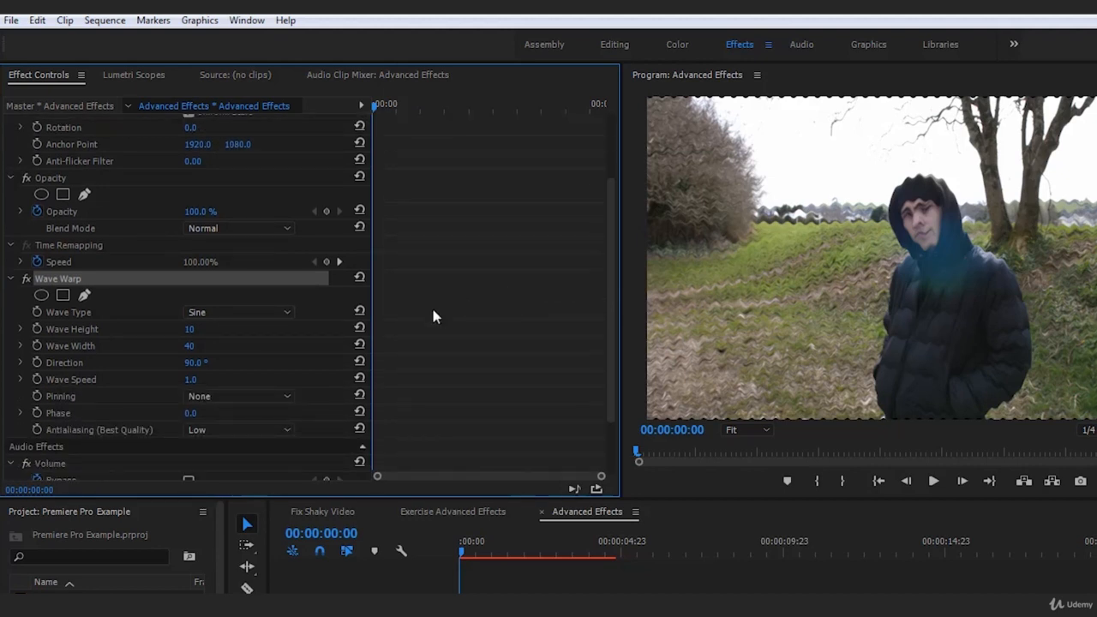
left_click(77, 330)
left_click(278, 324)
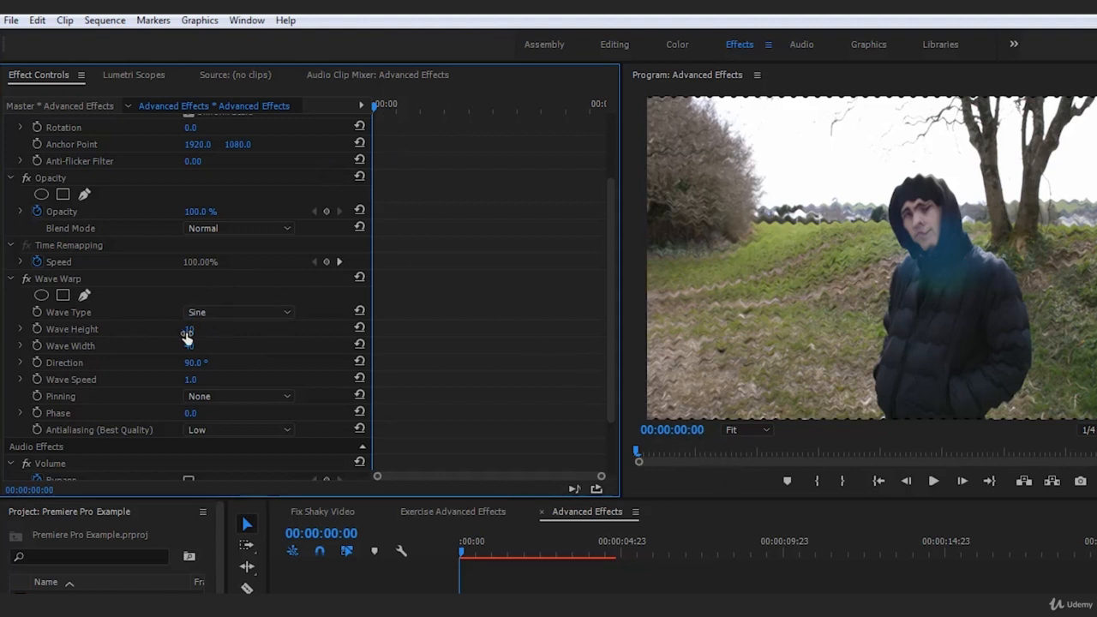
left_click(36, 329)
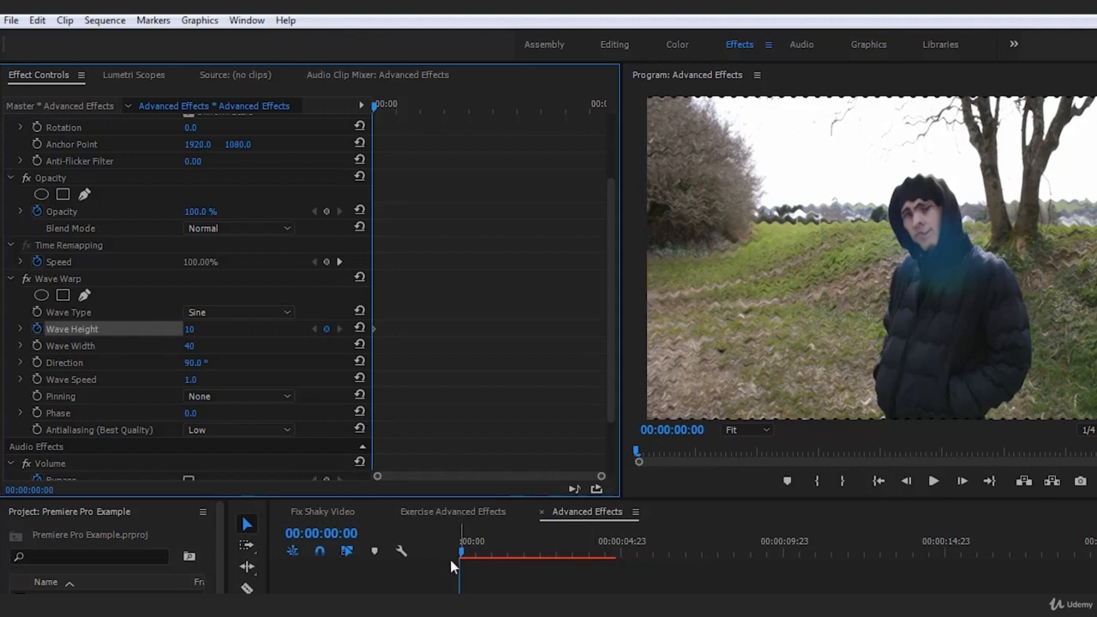
Add a Wave Height keyframe of 50 at 00:00:01:00 and preview the animation from the start.
left_click_drag(462, 557, 495, 578)
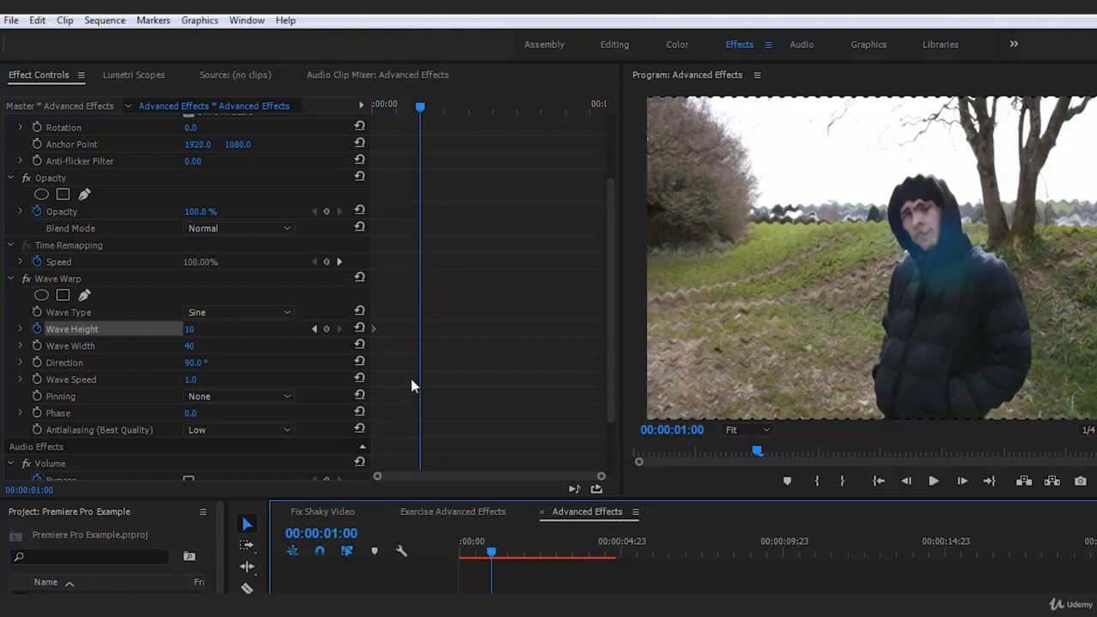
left_click(190, 329)
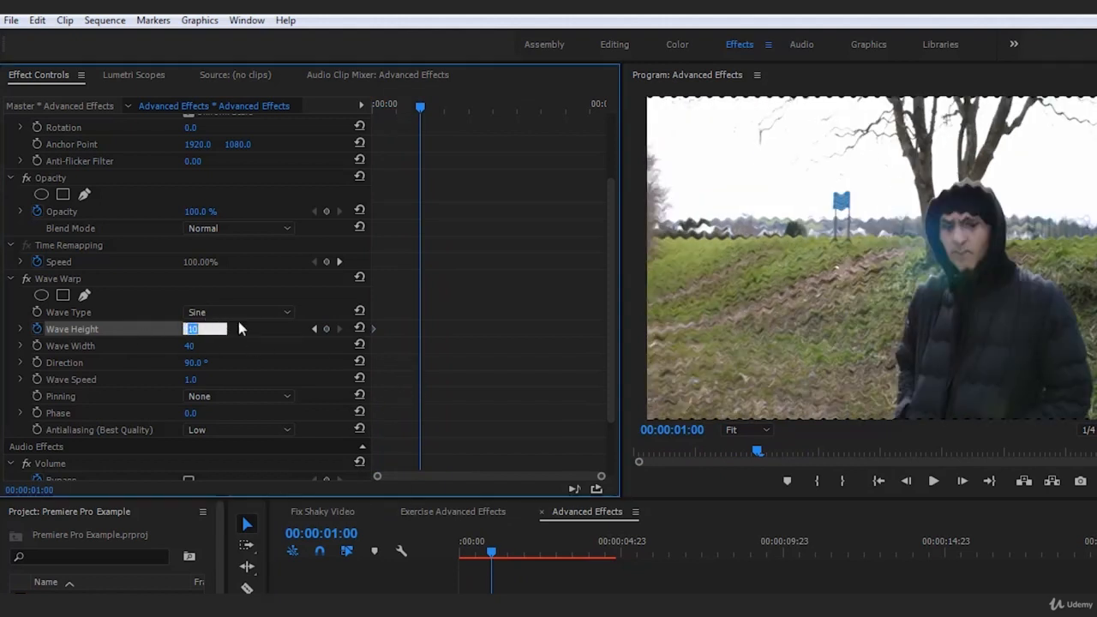
type("5")
key("Return")
left_click(420, 329)
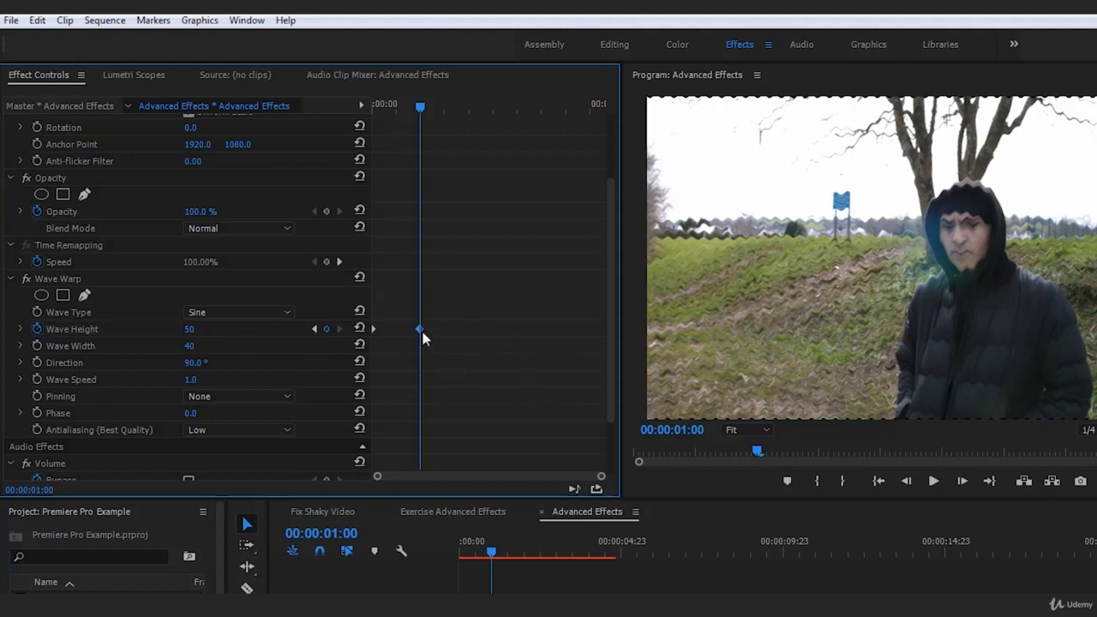
left_click_drag(419, 112, 384, 106)
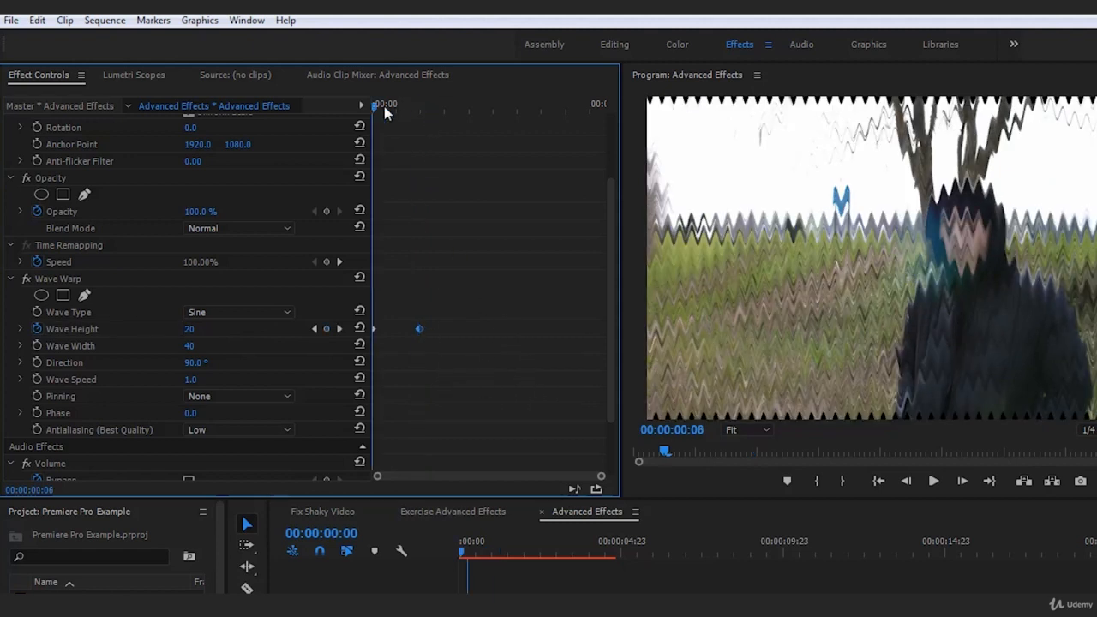
key("space")
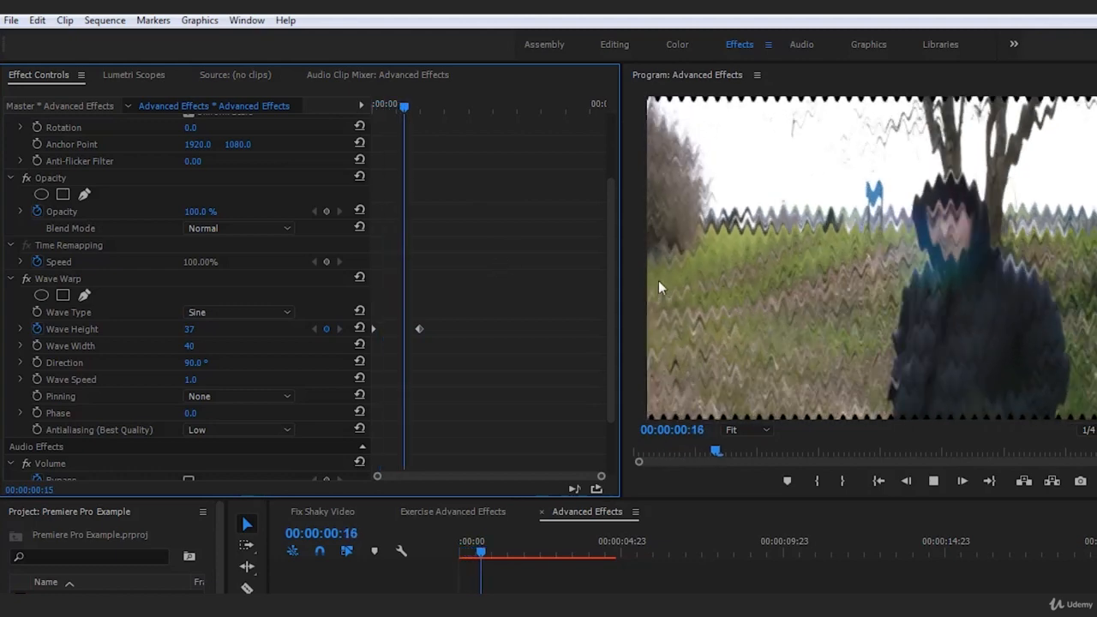
Set the Wave Height keyframe at the clip's start to 0 and play the animation back.
left_click_drag(406, 108, 308, 120)
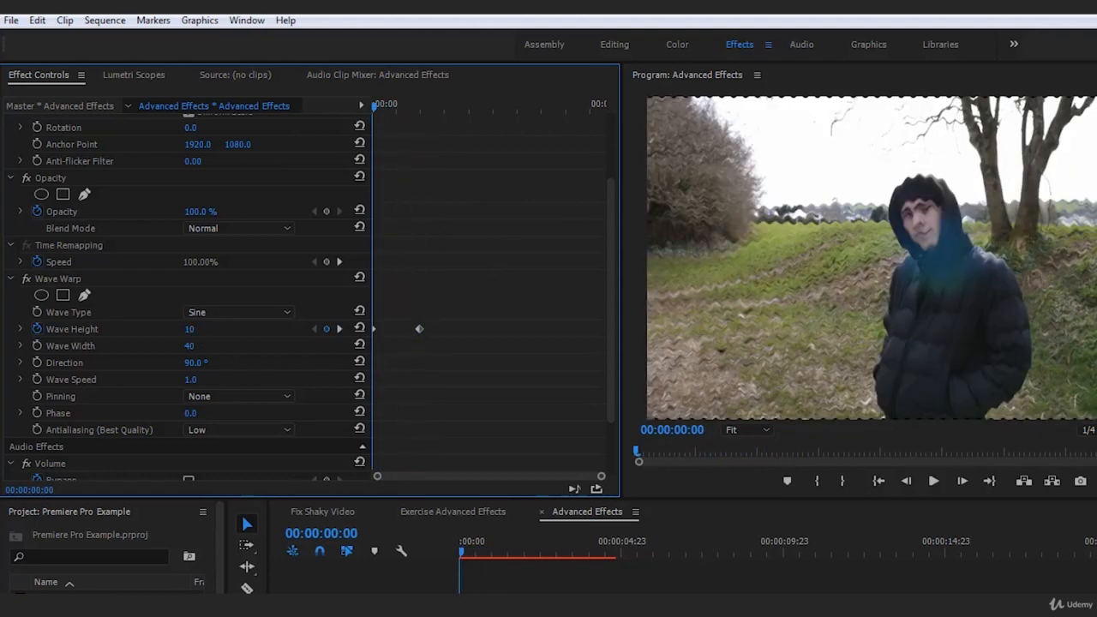
left_click(199, 333)
type("0")
key("Return")
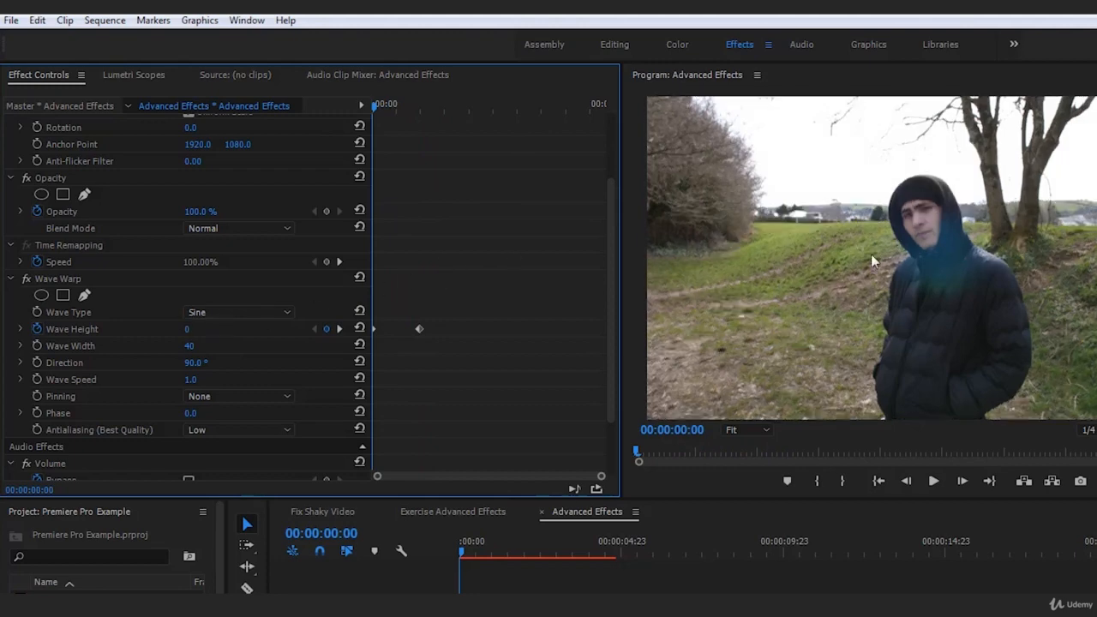
key("space")
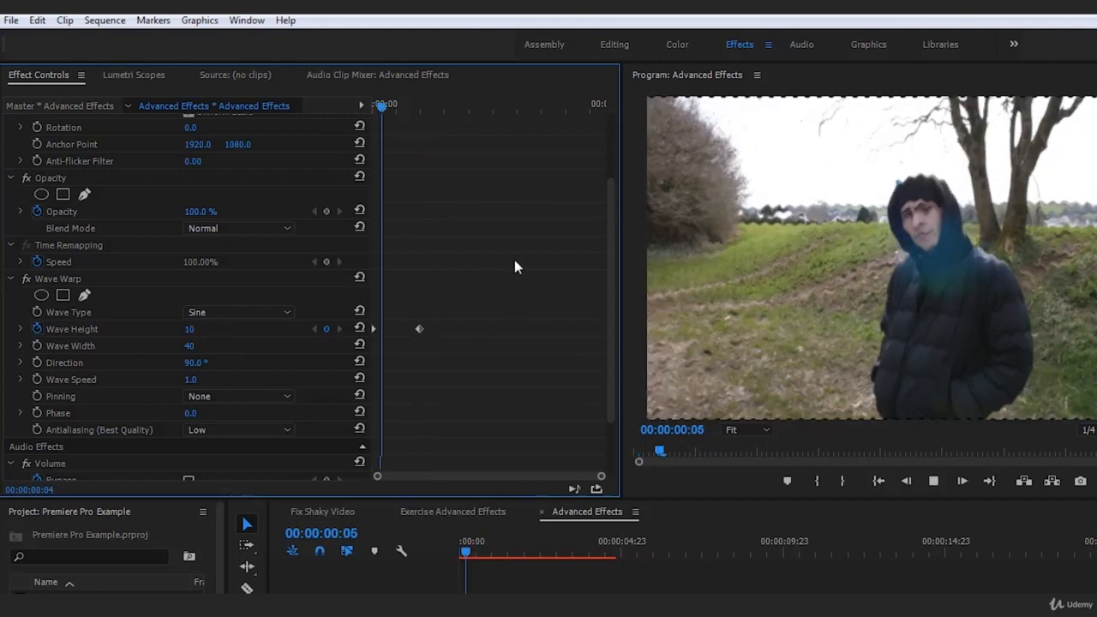
key("space")
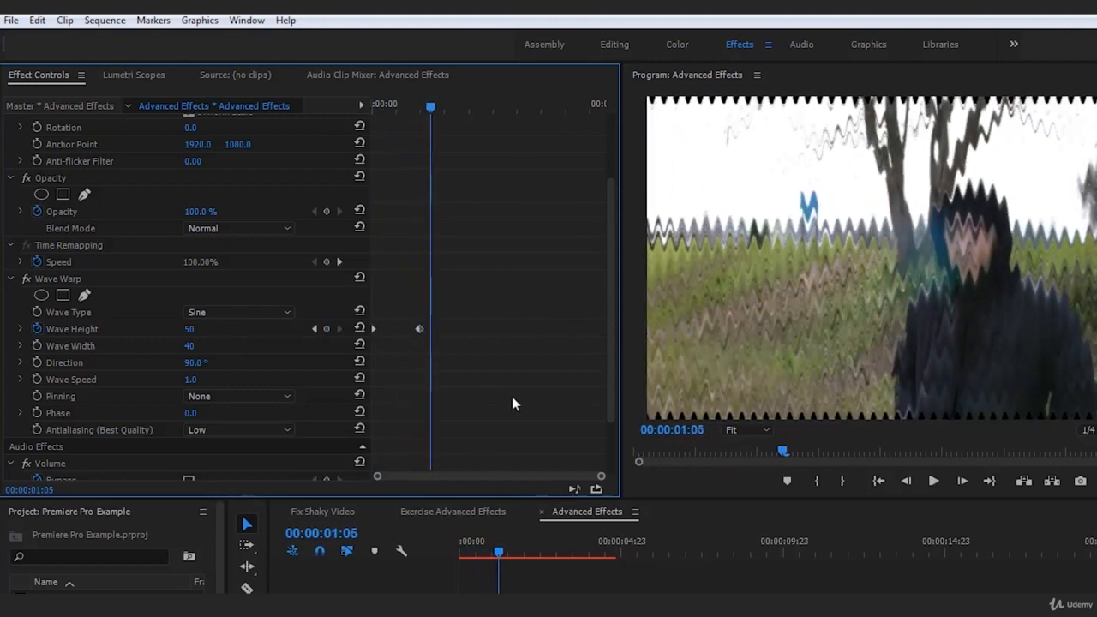
Move the second Wave Height keyframe to about 3 seconds into the clip.
left_click(418, 106)
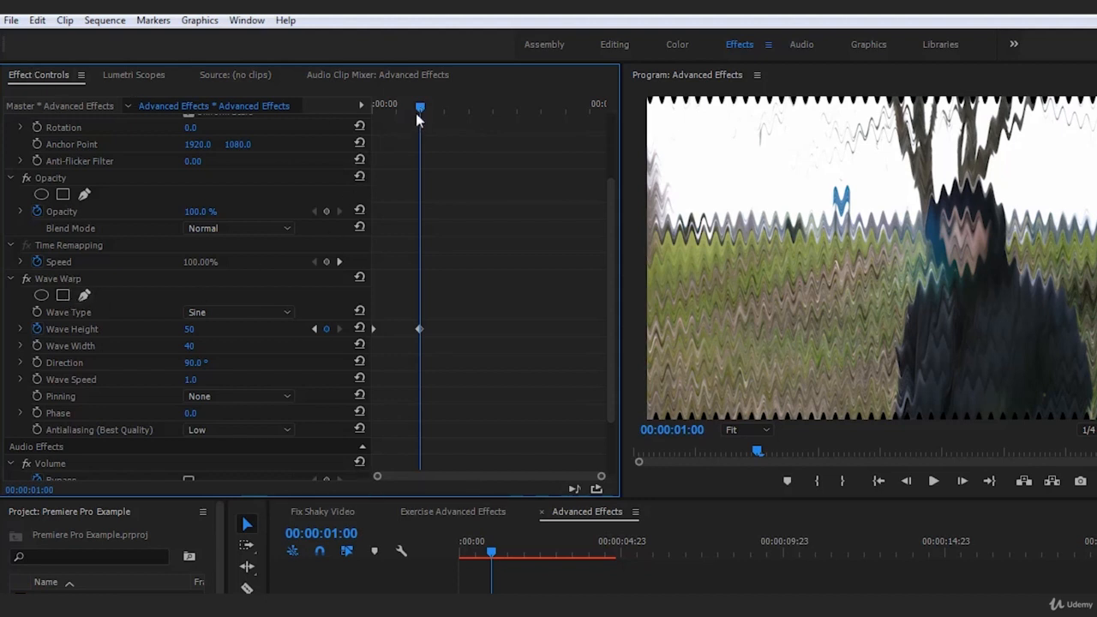
left_click_drag(415, 113, 264, 88)
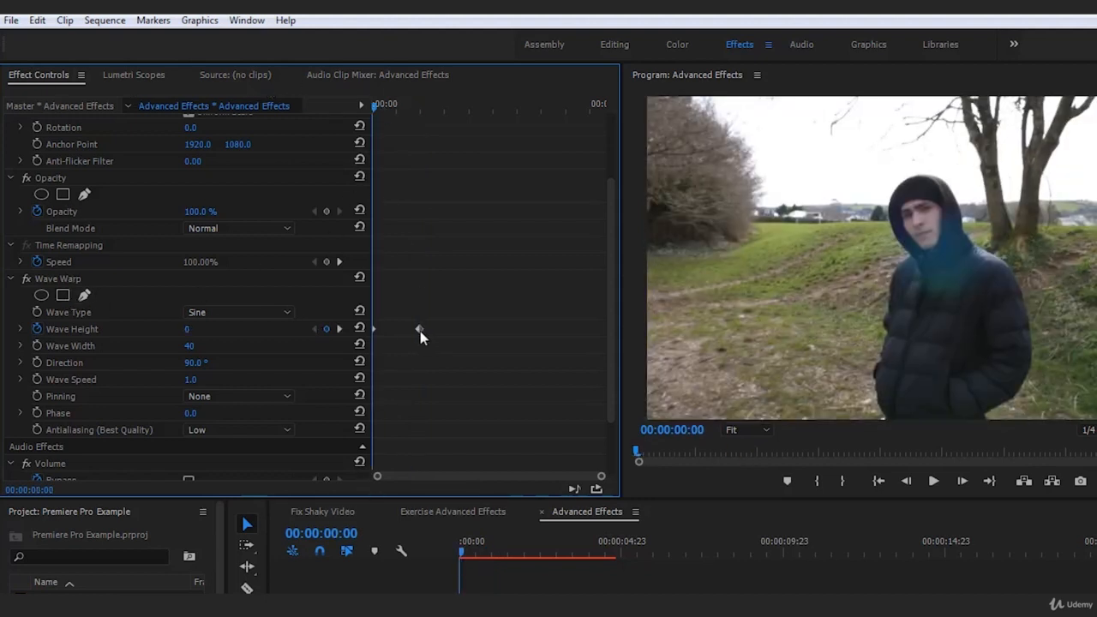
left_click_drag(420, 331, 516, 331)
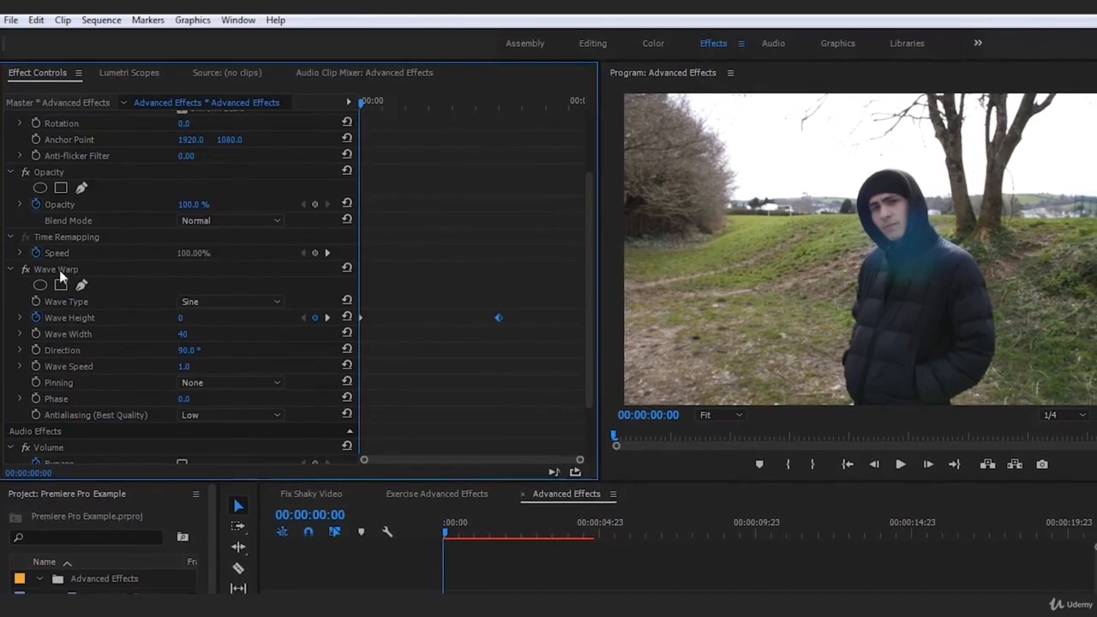
Delete the Wave Warp effect from the Advanced Effects clip and apply Gaussian Blur from the Blur & Sharpen effects to it.
left_click(60, 280)
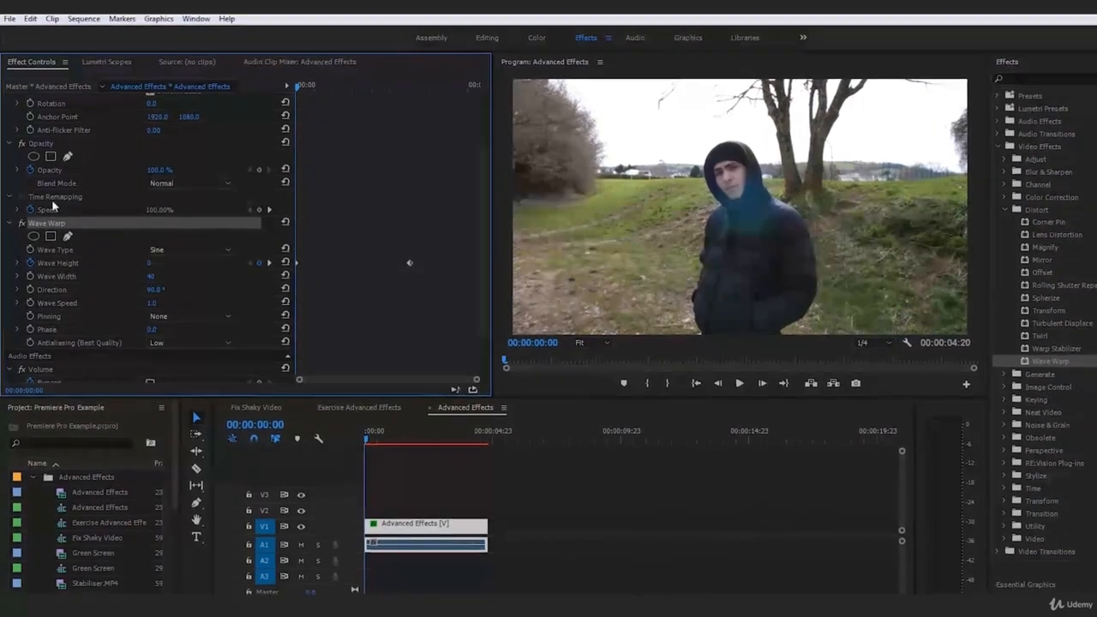
key("Delete")
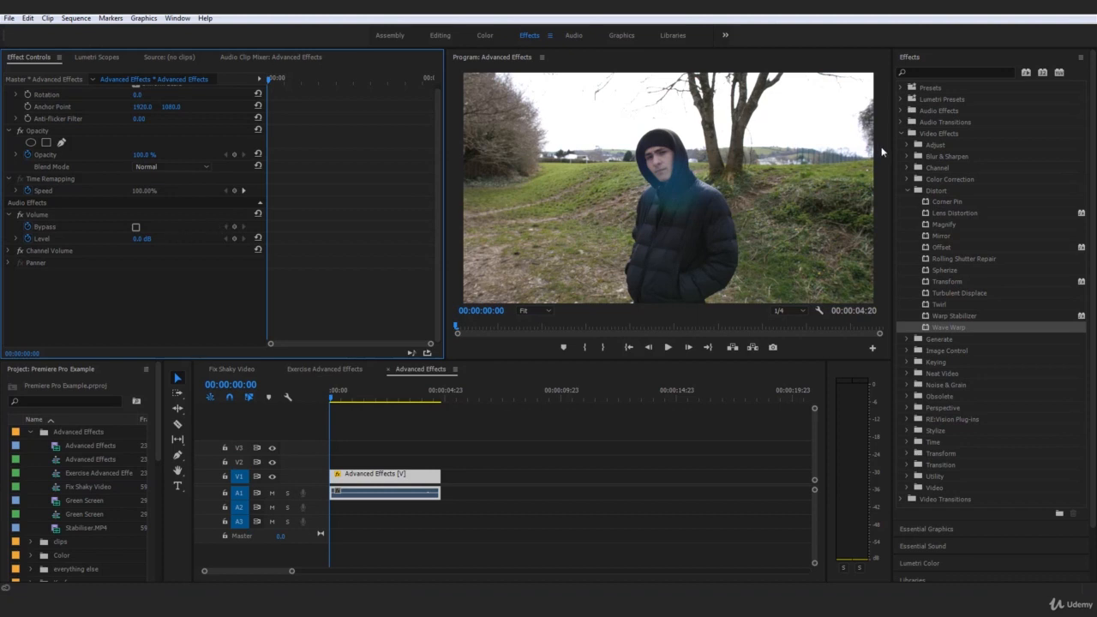
left_click(907, 191)
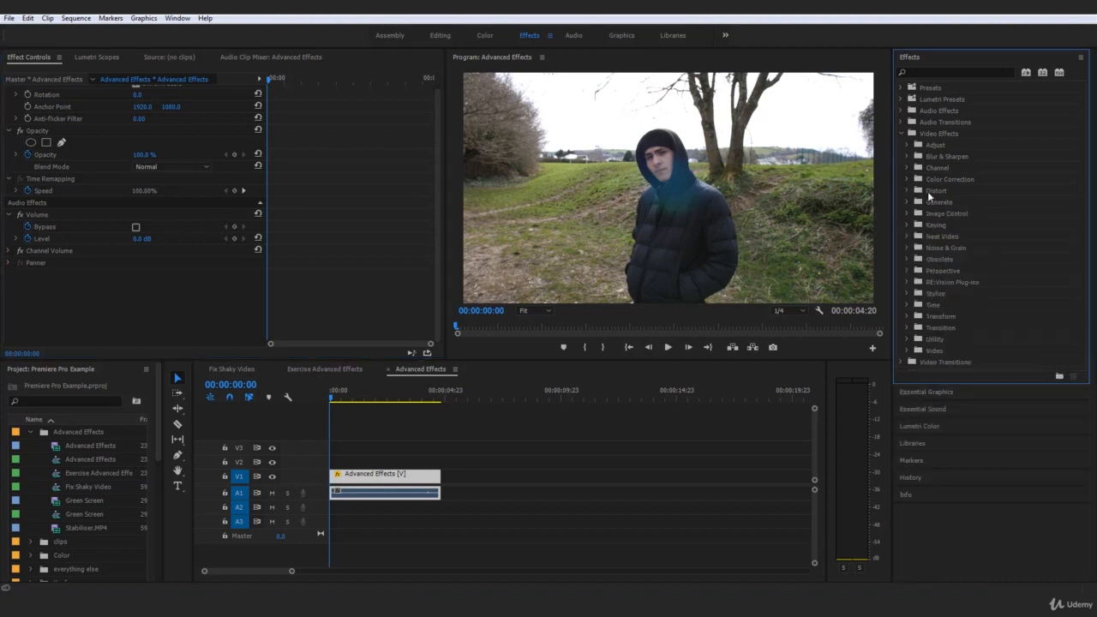
left_click(907, 156)
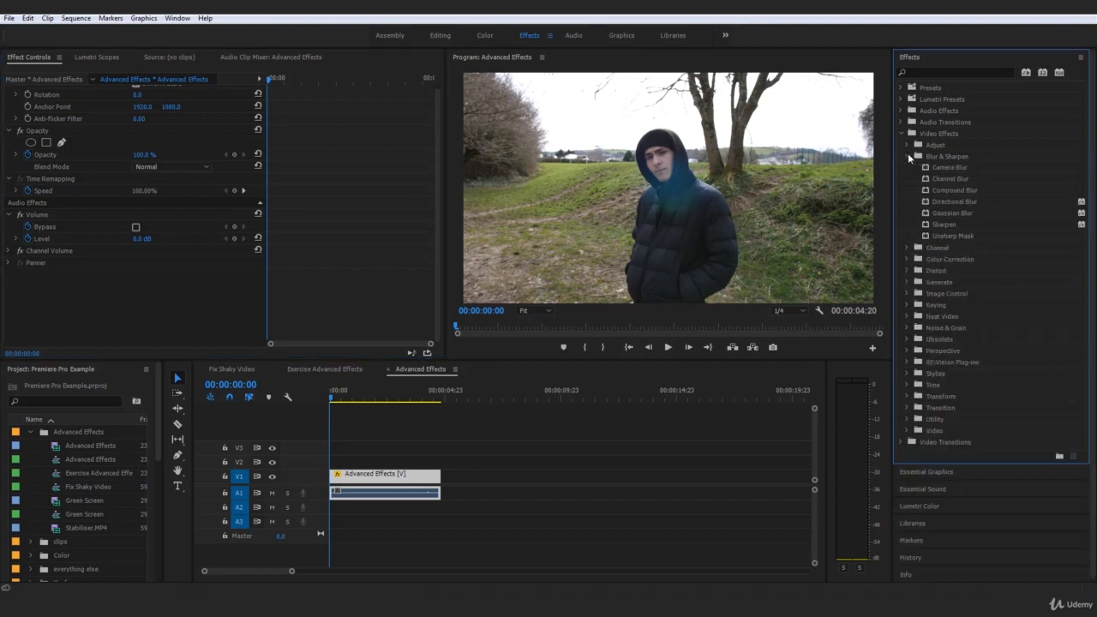
left_click(958, 213)
left_click_drag(962, 217, 407, 480)
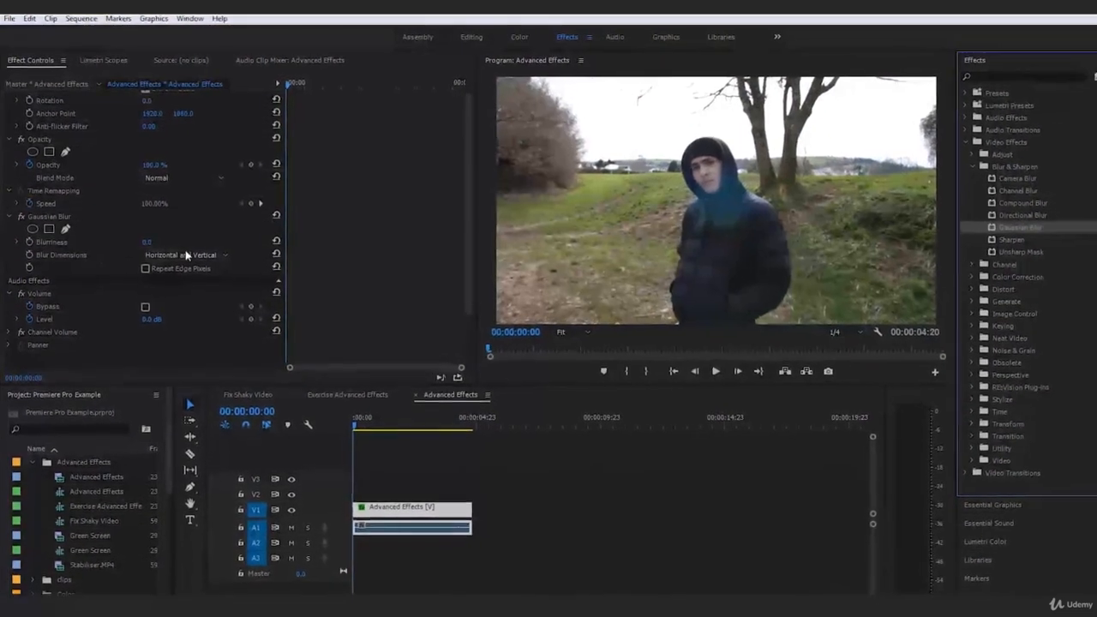
Set Gaussian Blur's Blurriness to 345 and compare the picture edges with Repeat Edge Pixels off and on, leaving it enabled.
left_click_drag(157, 258, 480, 258)
left_click_drag(771, 256, 538, 252)
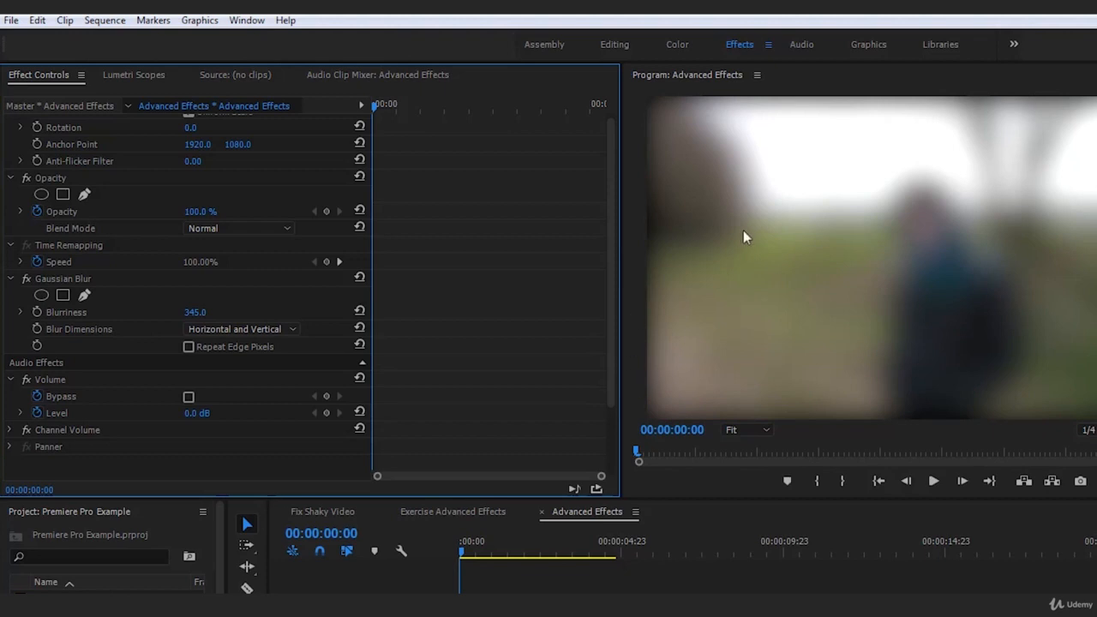
left_click(211, 347)
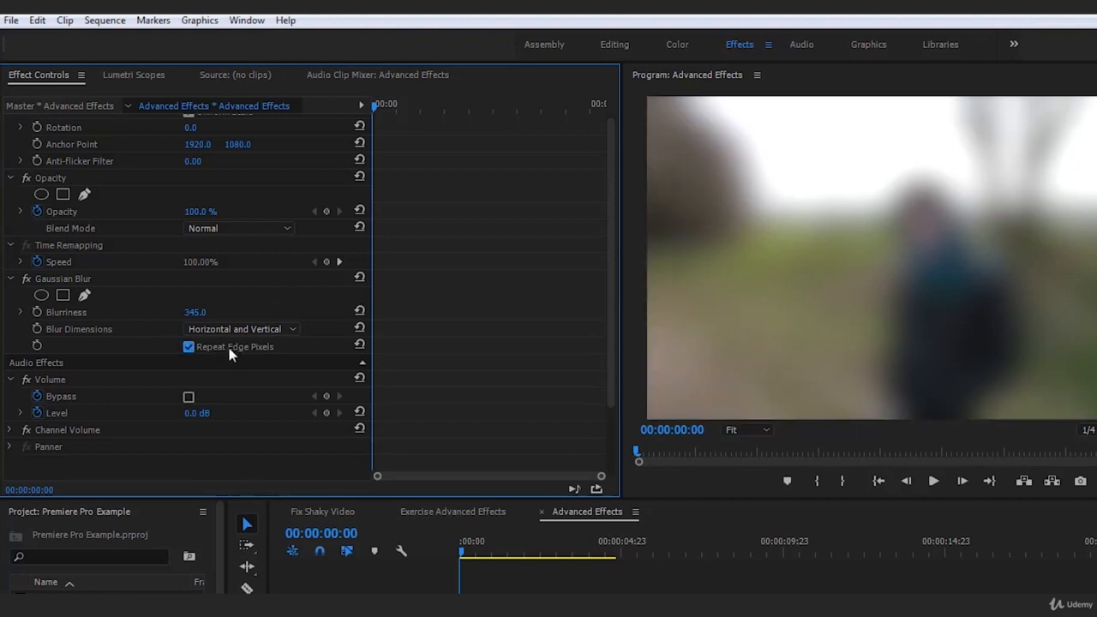
left_click(228, 348)
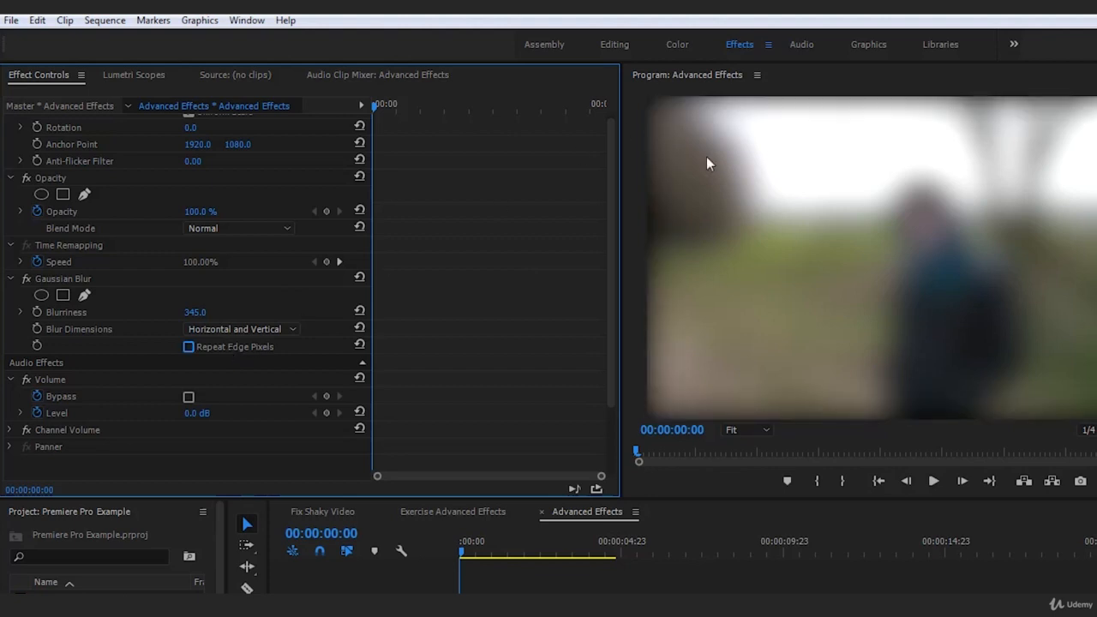
left_click(228, 348)
left_click(174, 314)
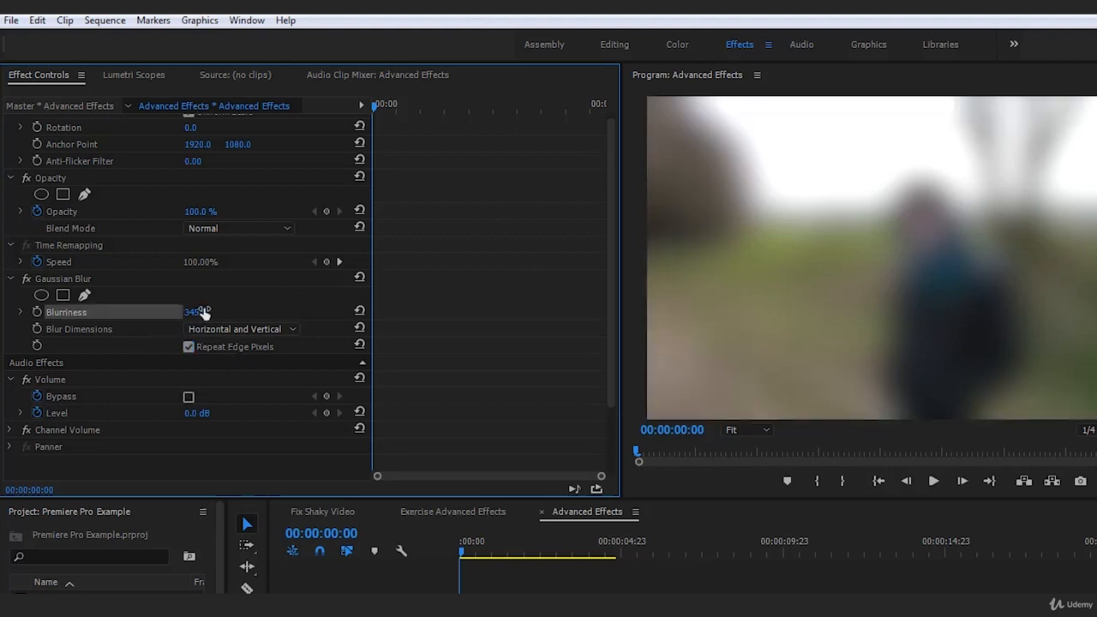
Try Gaussian Blur's Blurriness between 0 and 1005, return it to 0, and select the effect for removal.
left_click_drag(204, 314, 51, 313)
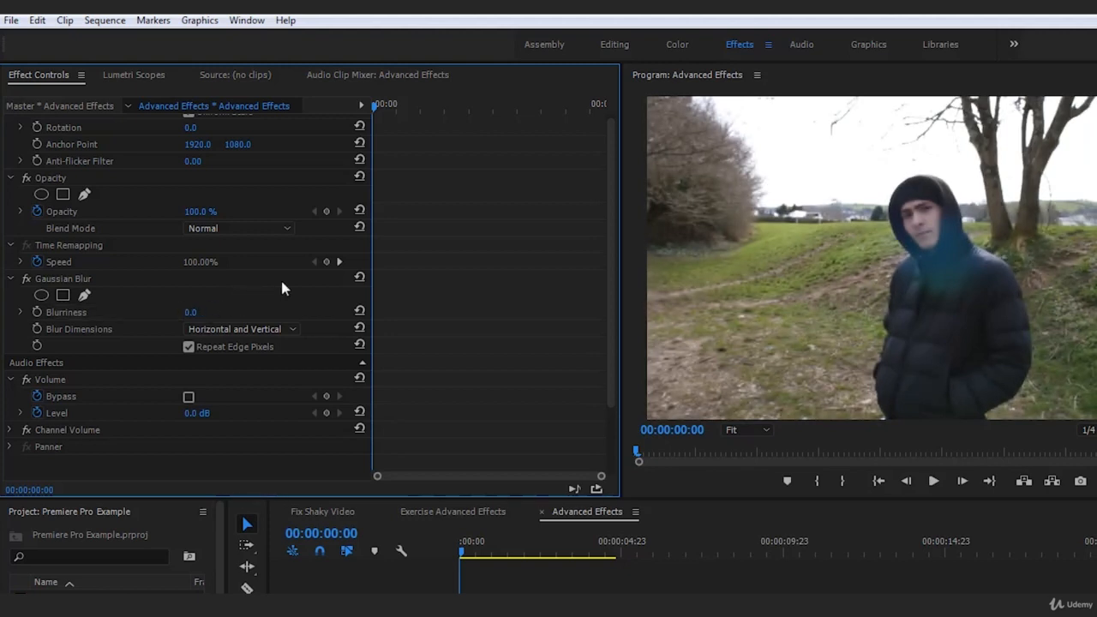
left_click_drag(202, 311, 524, 312)
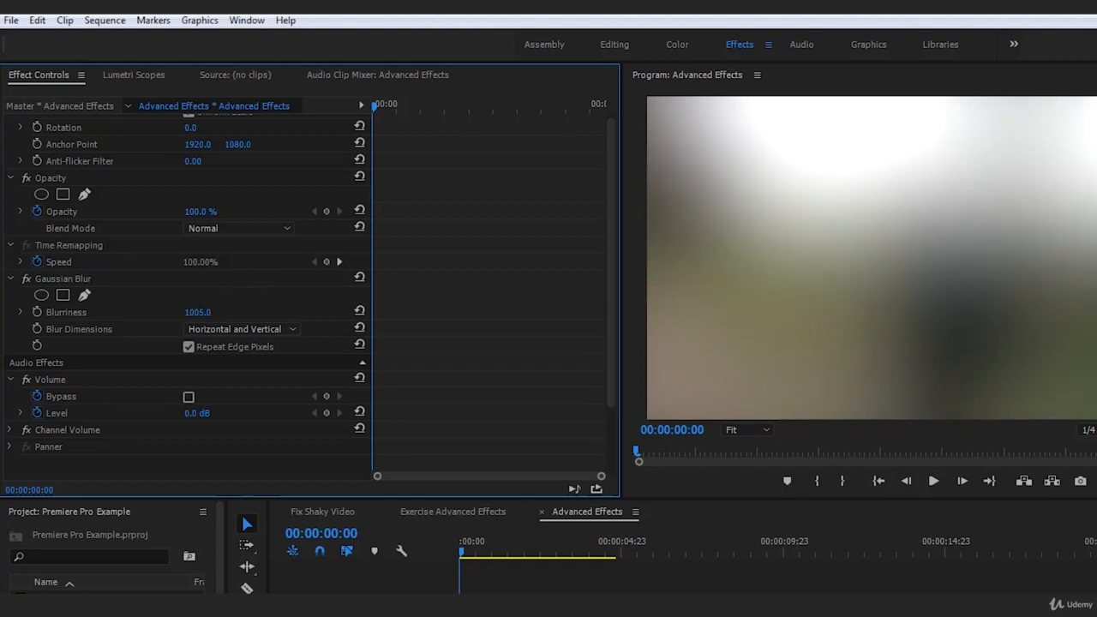
left_click_drag(525, 312, 188, 312)
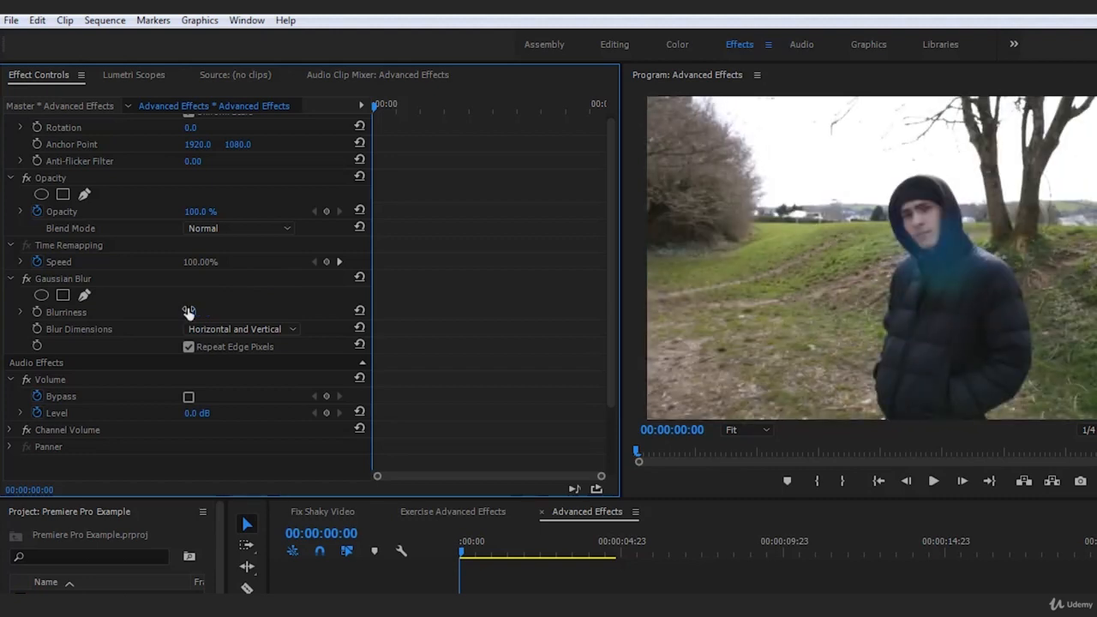
left_click(66, 279)
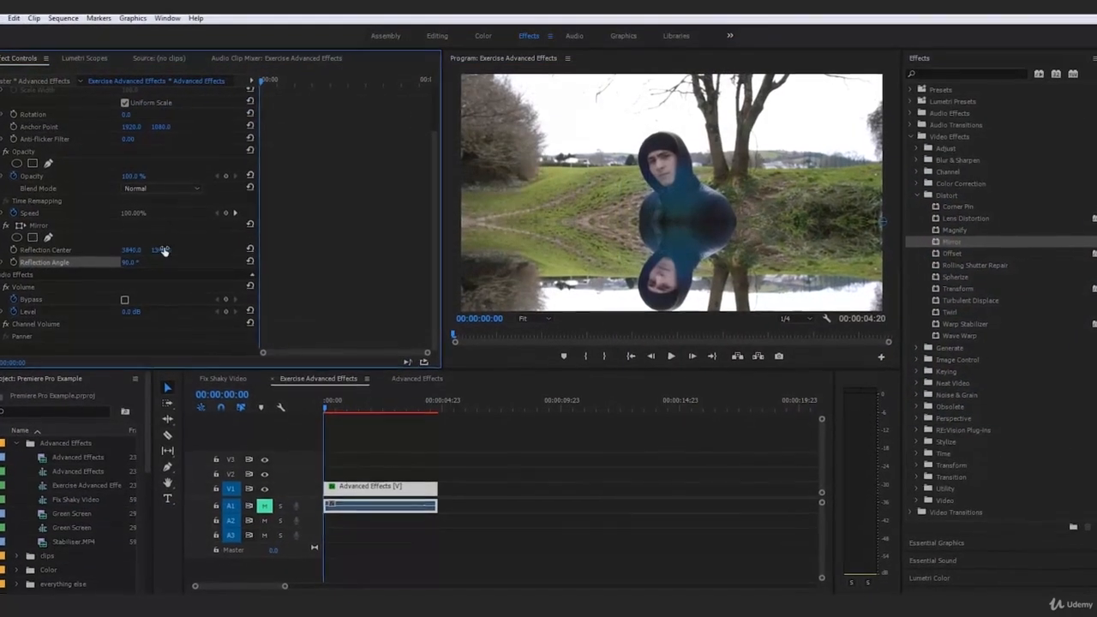
Set Mirror's vertical Reflection Center to 1374 on the Exercise Advanced Effects clip and adjust the clip's vertical Position.
key("ctrl+z")
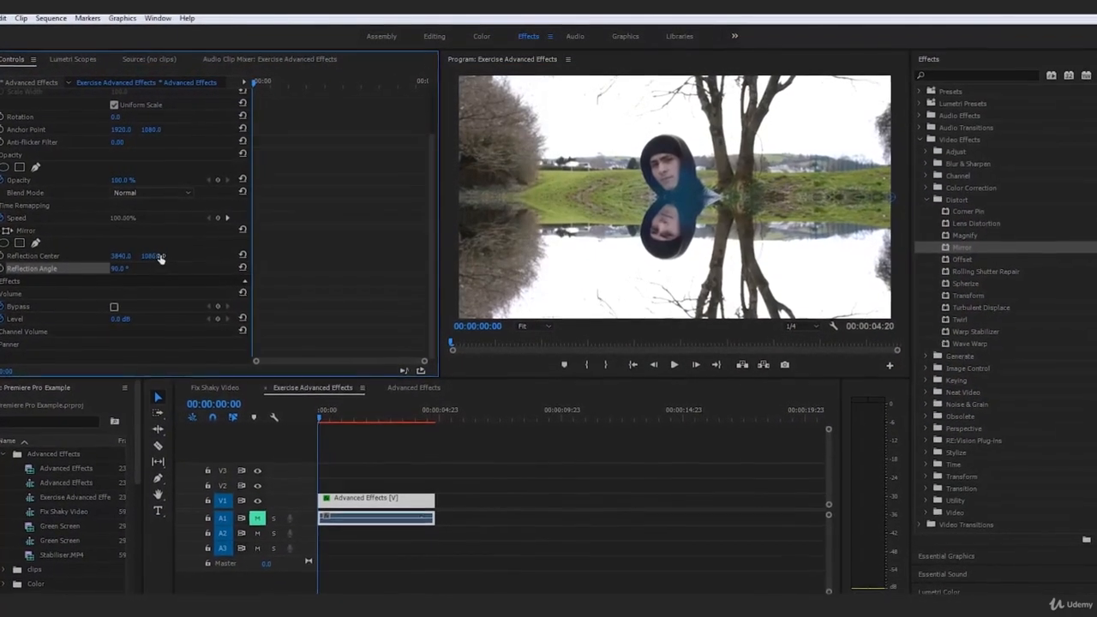
left_click(57, 250)
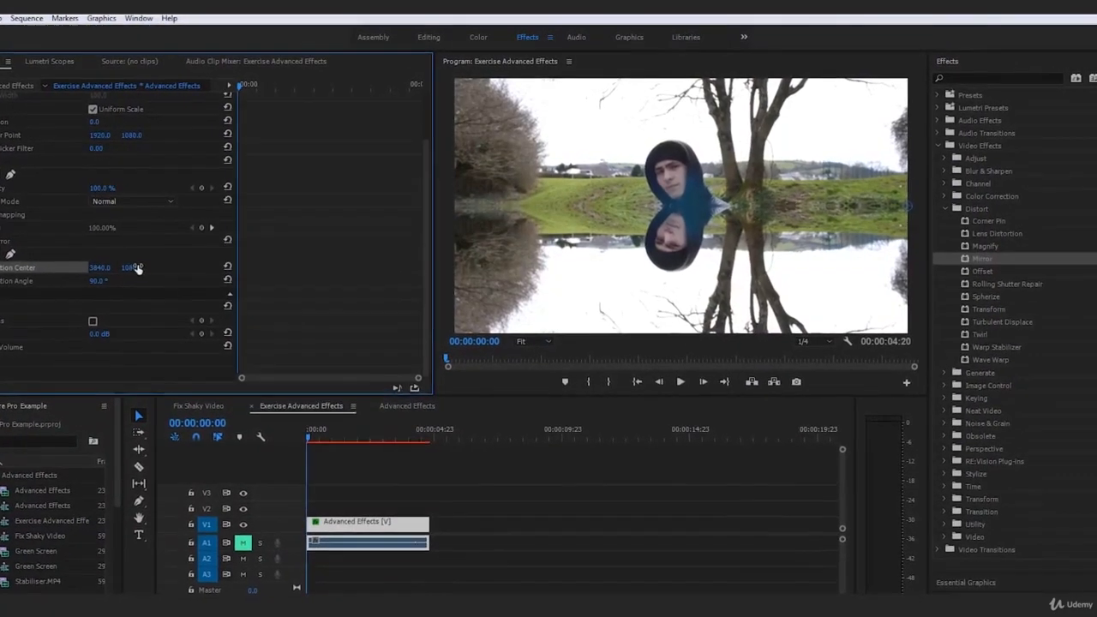
left_click_drag(129, 274, 331, 296)
left_click_drag(44, 321, 45, 321)
scroll(249, 285, "up", 3)
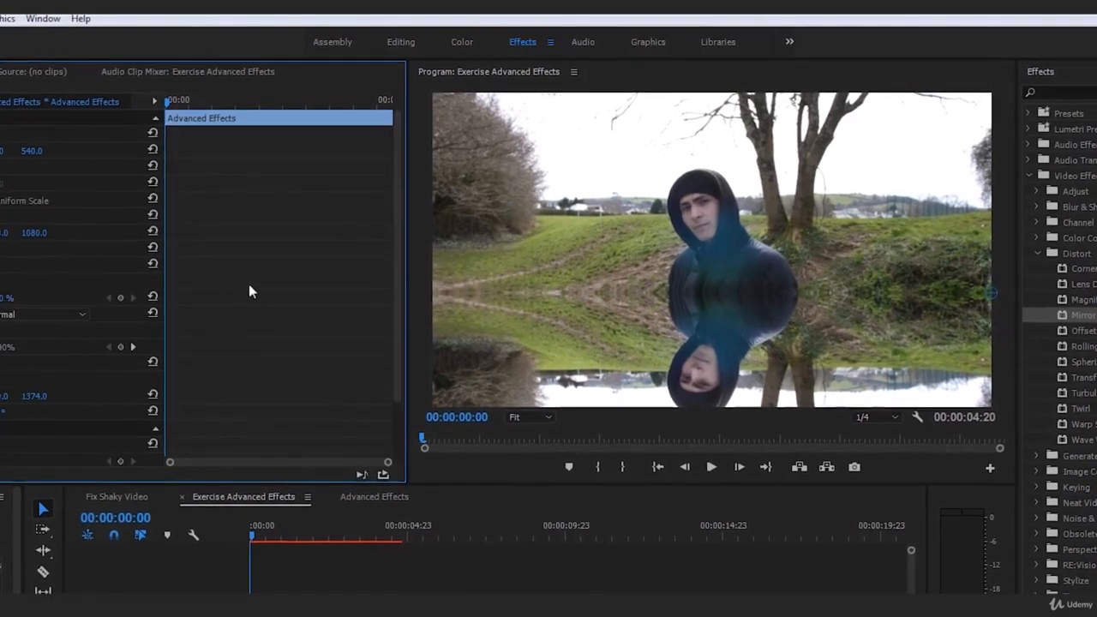
left_click_drag(23, 154, 0, 154)
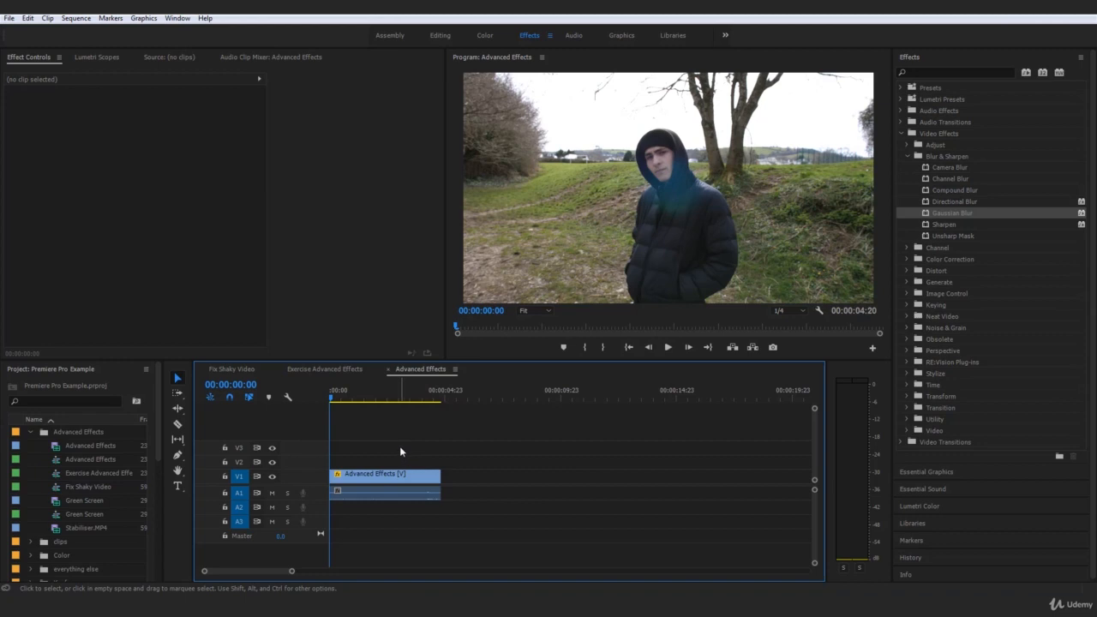
Mute audio track A1 in the Advanced Effects sequence, play the clip, return the playhead to the start and deselect the clip.
left_click(376, 474)
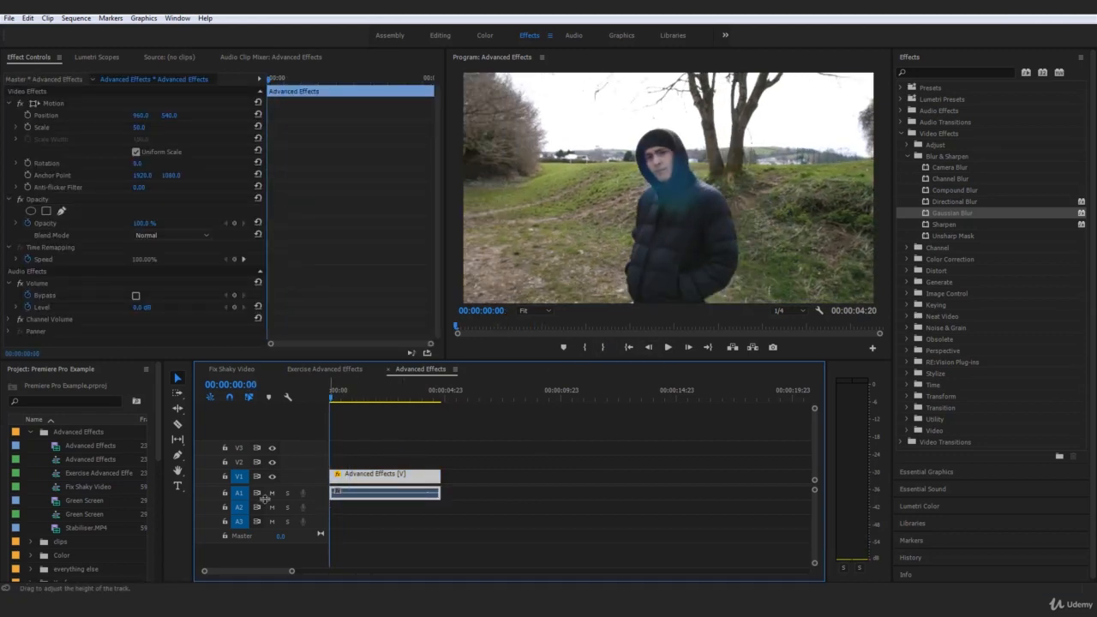
left_click(272, 493)
key("space")
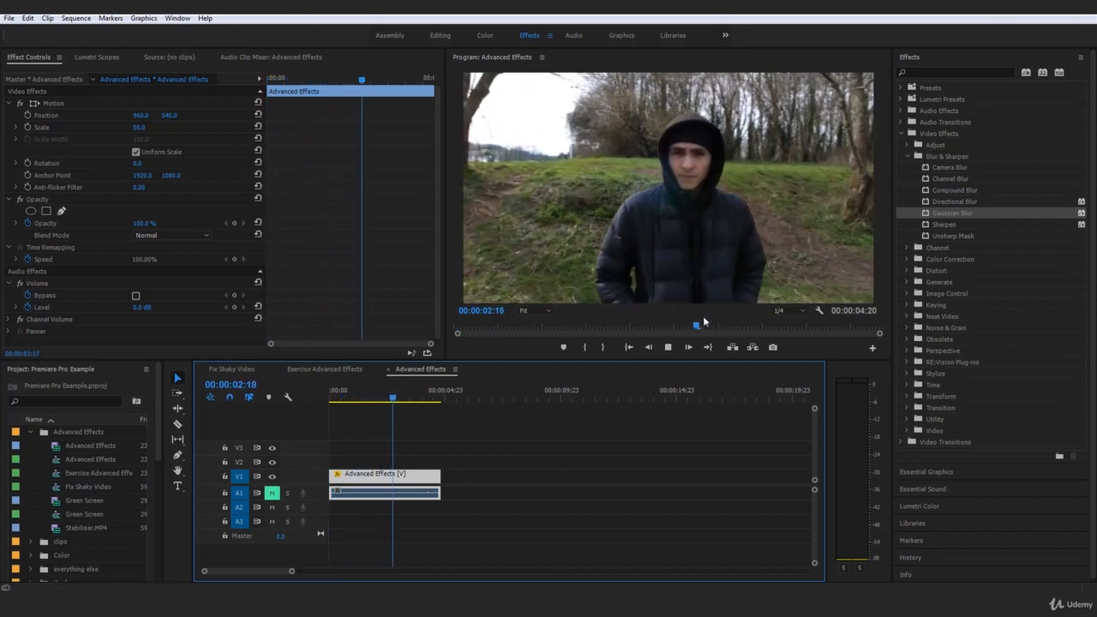
left_click_drag(427, 399, 301, 406)
left_click(619, 440)
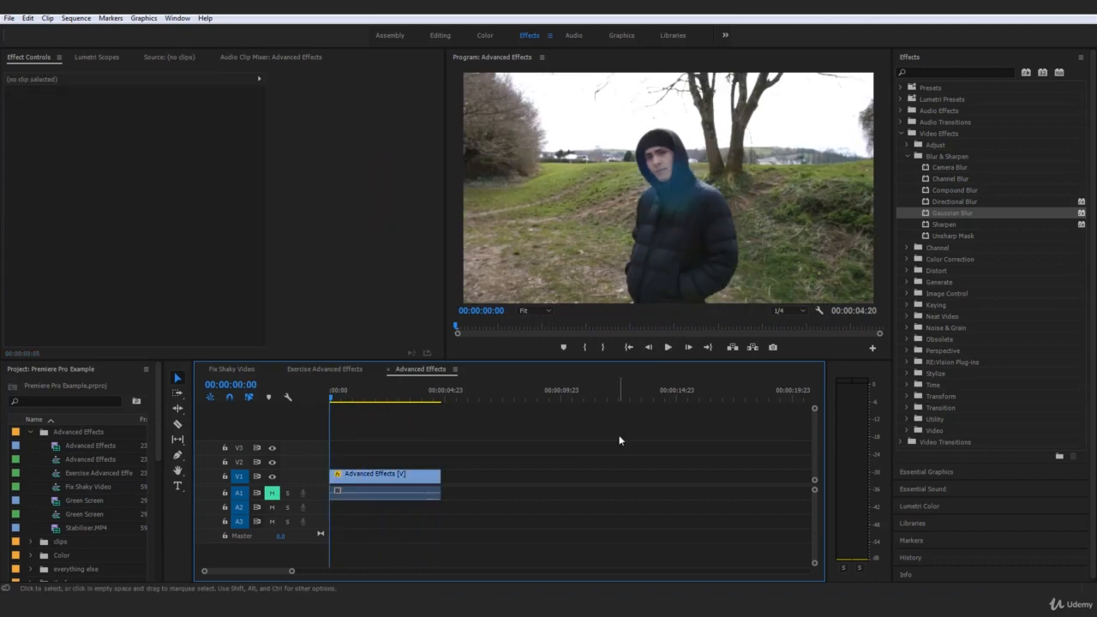